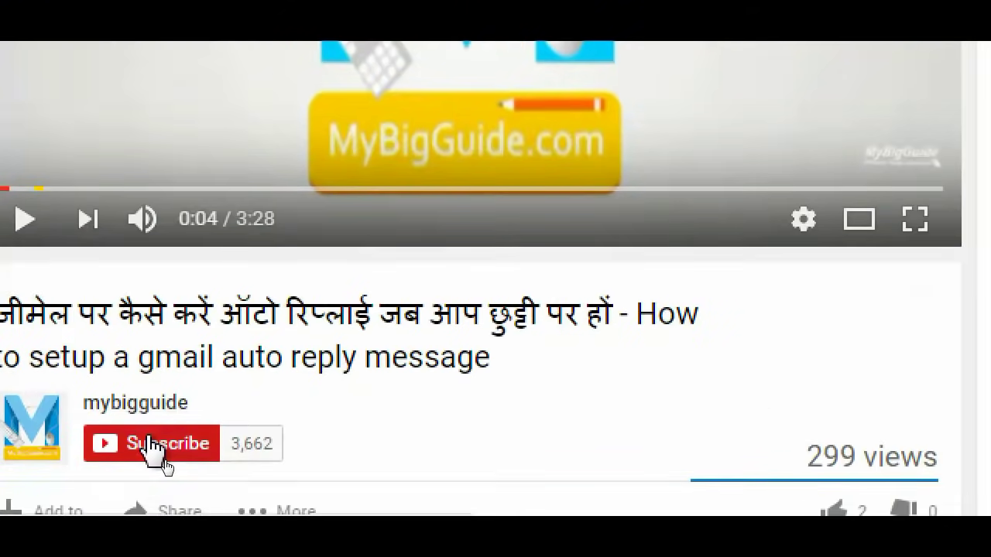
Subscribe to mybigguide and save the bell setting with 'Send me all notifications' checked.
{"action": "left_click", "coordinate": [159, 470]}
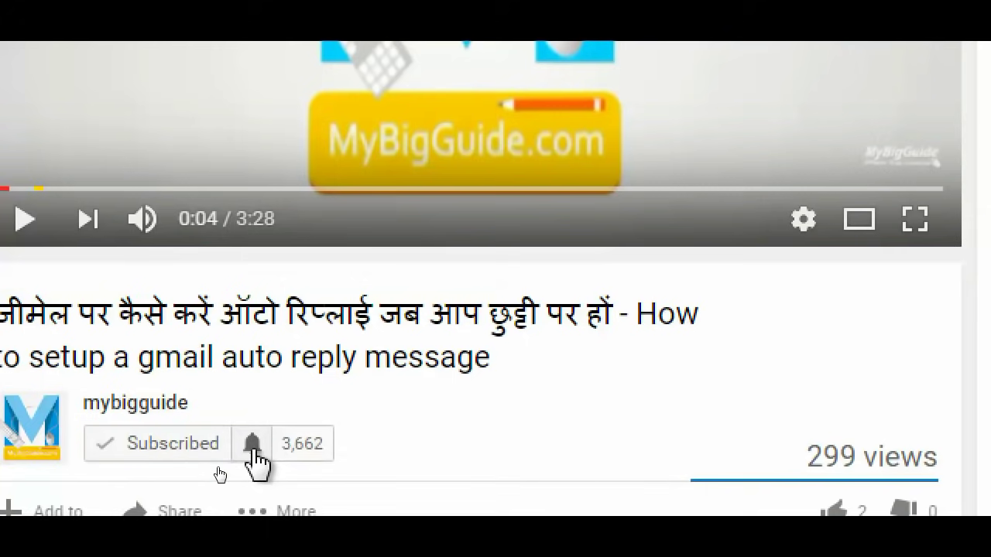
{"action": "left_click", "coordinate": [254, 446]}
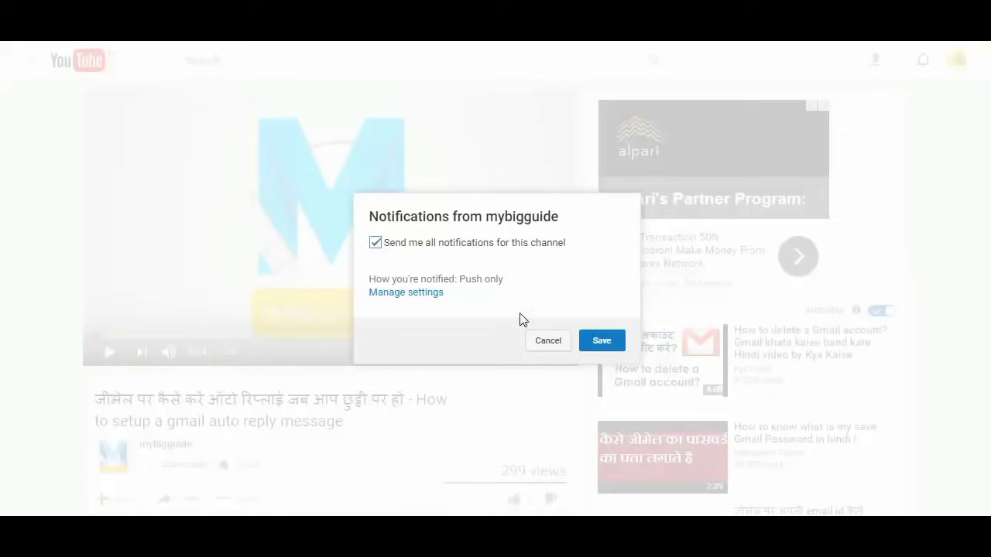
{"action": "left_click", "coordinate": [597, 343]}
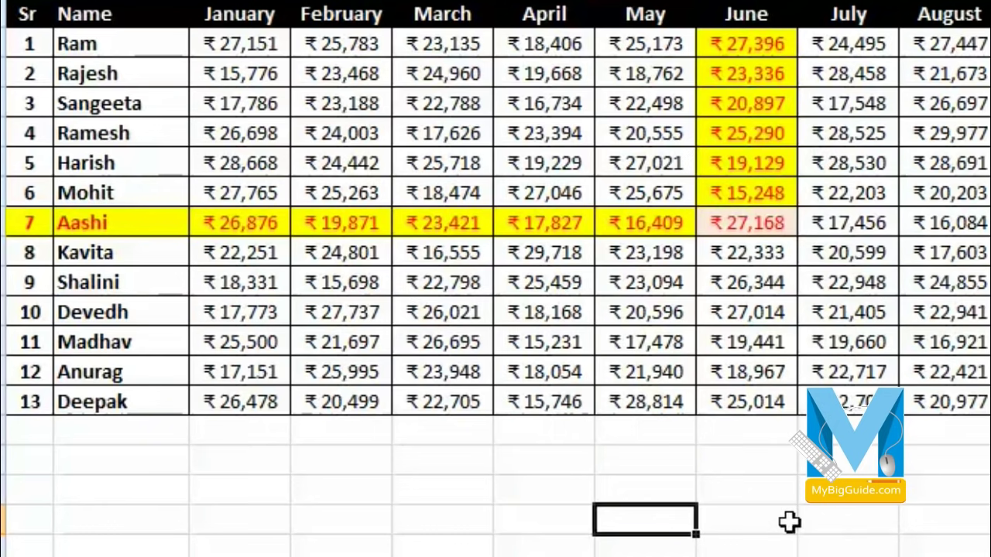
Start an =HLOOKUP( formula using "june" as the lookup value.
{"action": "type", "text": "="}
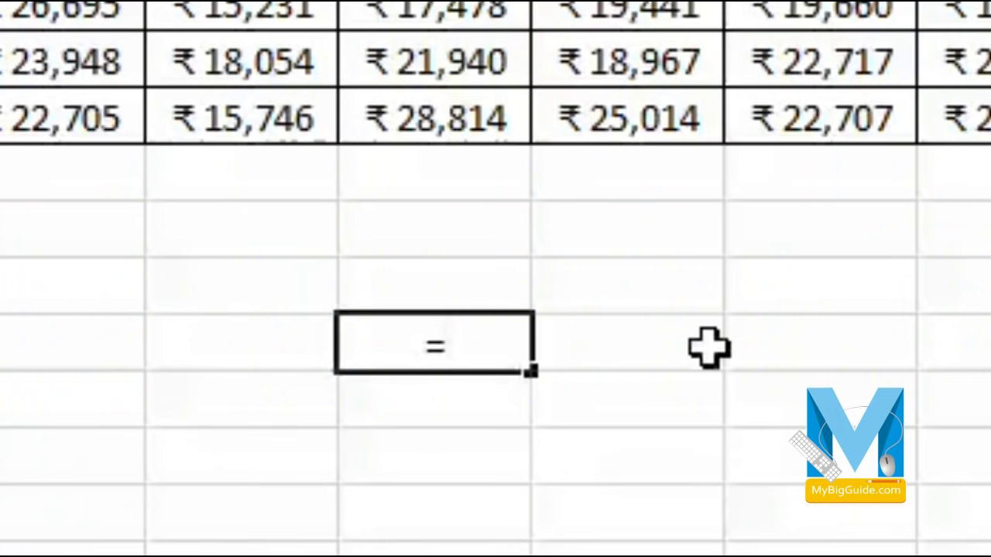
{"action": "type", "text": "hl"}
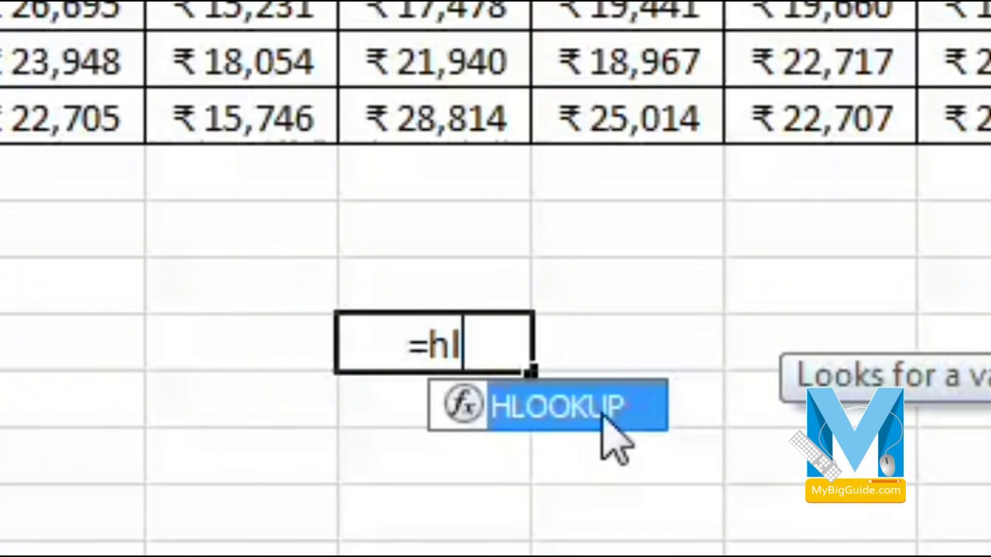
{"action": "double_click", "coordinate": [587, 414]}
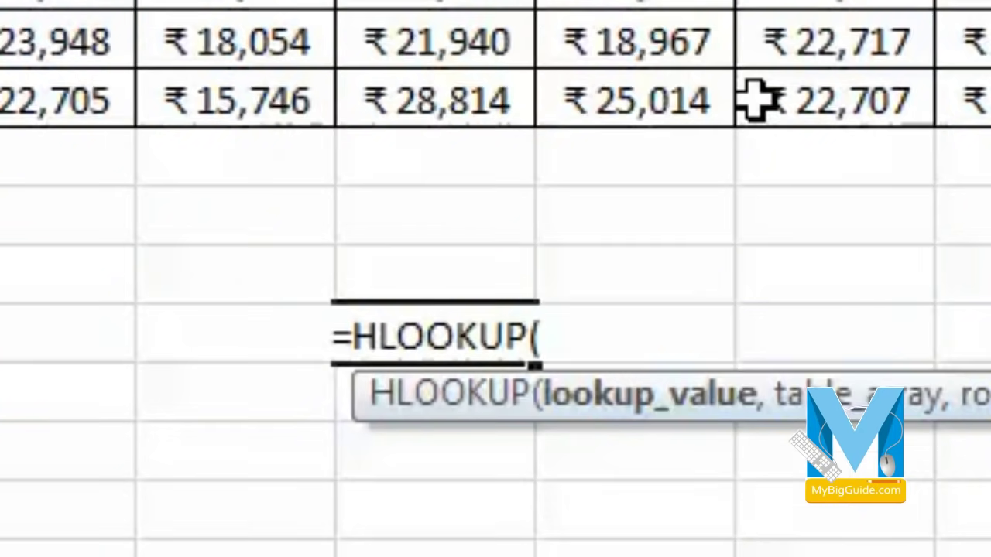
{"action": "type", "text": "\"ju"}
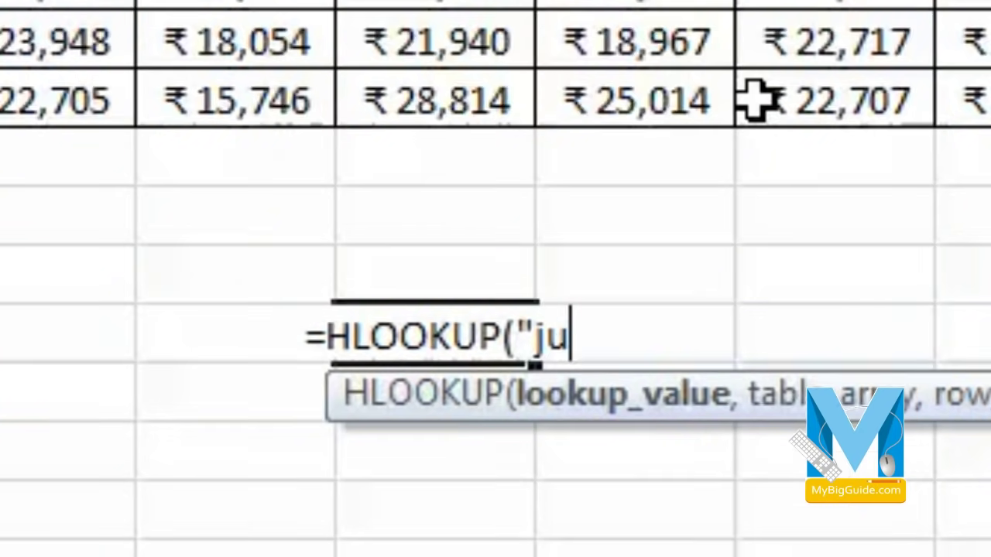
{"action": "type", "text": "ne\""}
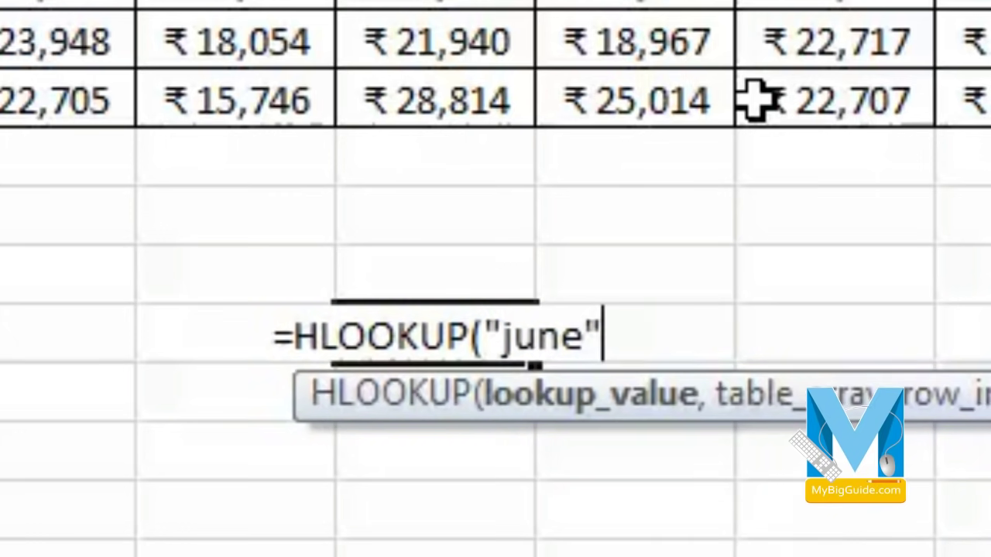
{"action": "type", "text": ","}
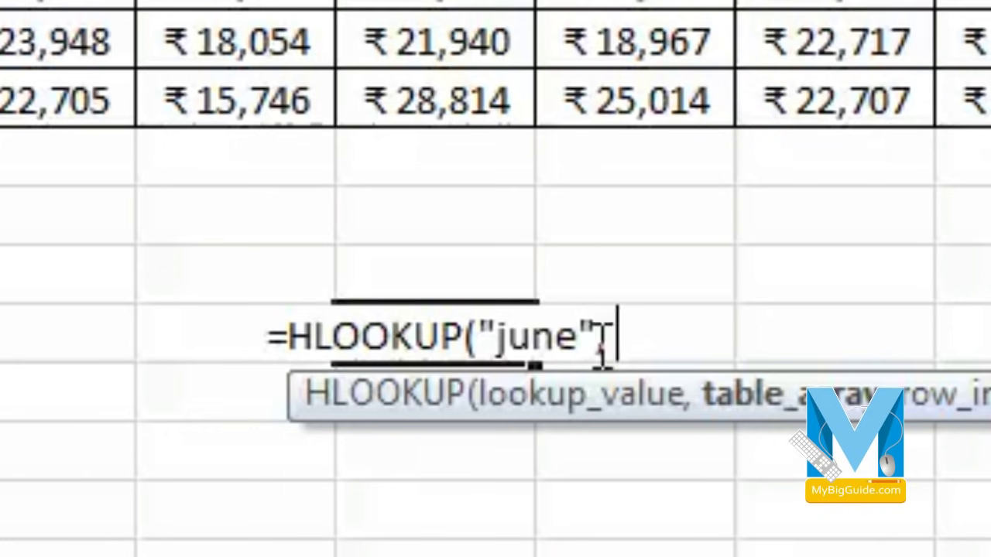
Add A1:N14 as the HLOOKUP table range.
{"action": "mouse_move", "coordinate": [39, 99]}
{"action": "left_mouse_down"}
{"action": "mouse_move", "coordinate": [248, 181]}
{"action": "mouse_move", "coordinate": [906, 347]}
{"action": "left_mouse_up"}
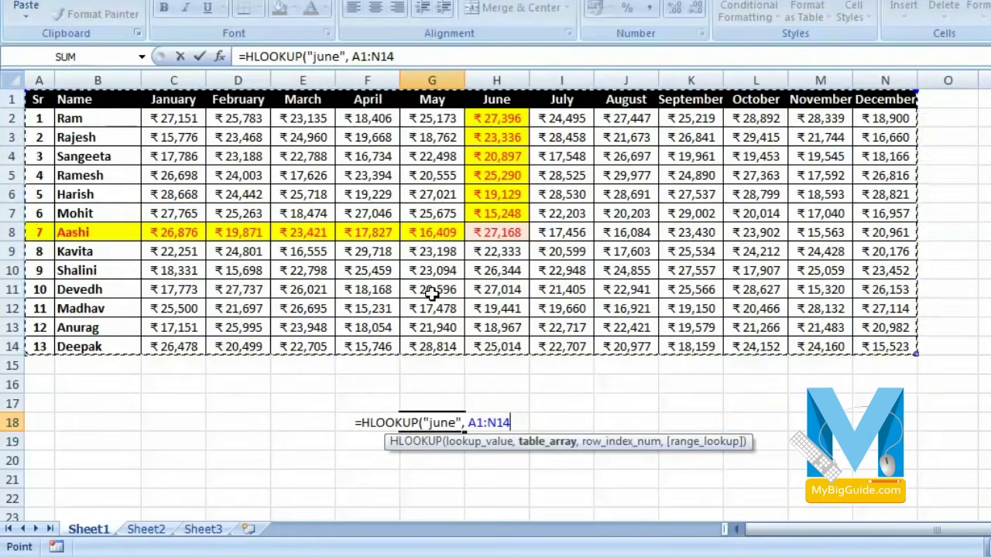
{"action": "type", "text": ","}
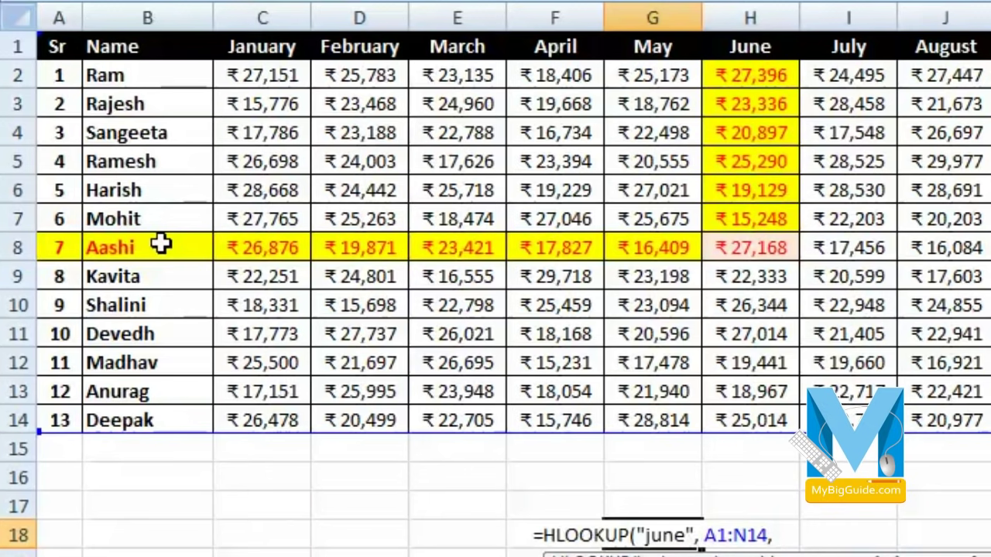
Finish the formula as =HLOOKUP("june", A1:N14, 8, 0) and commit it.
{"action": "type", "text": "8"}
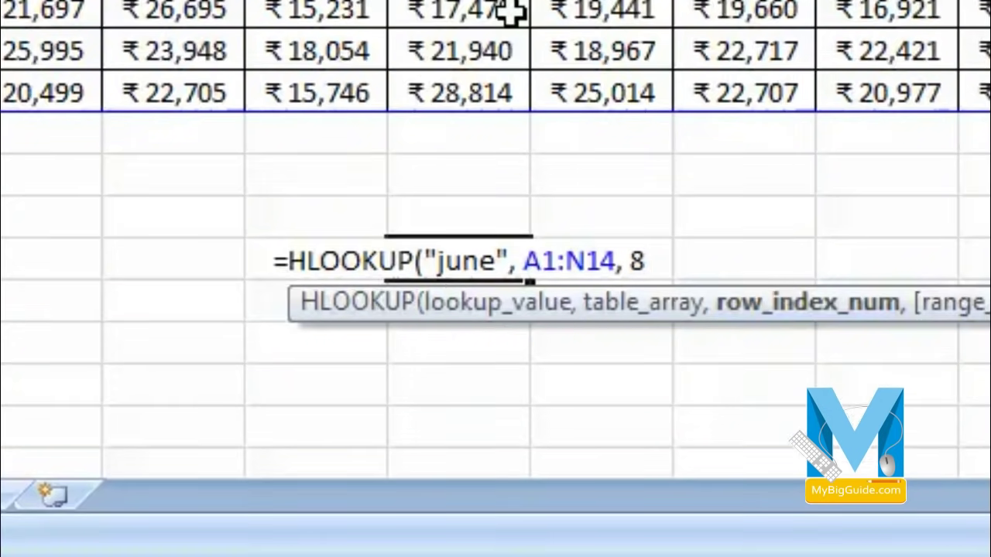
{"action": "type", "text": ","}
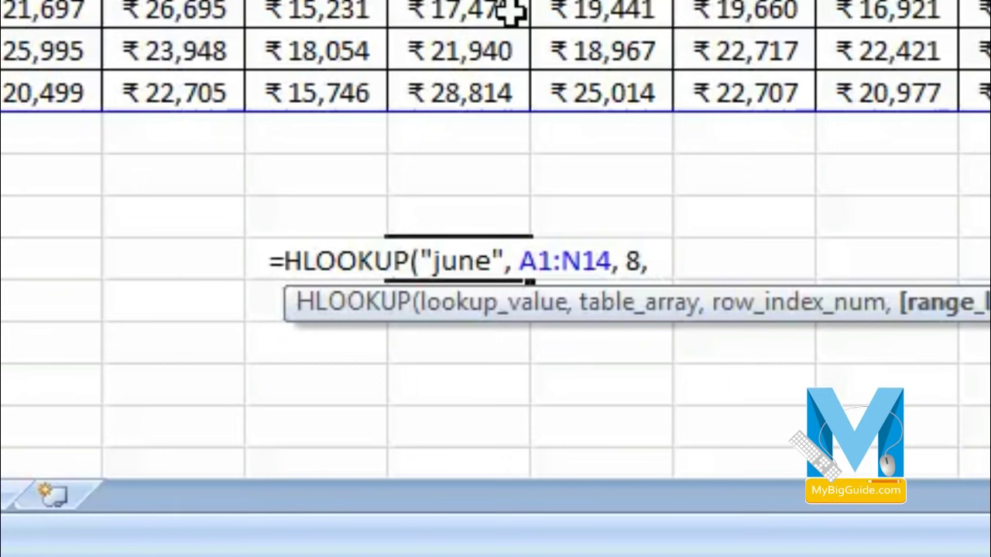
{"action": "type", "text": " 0"}
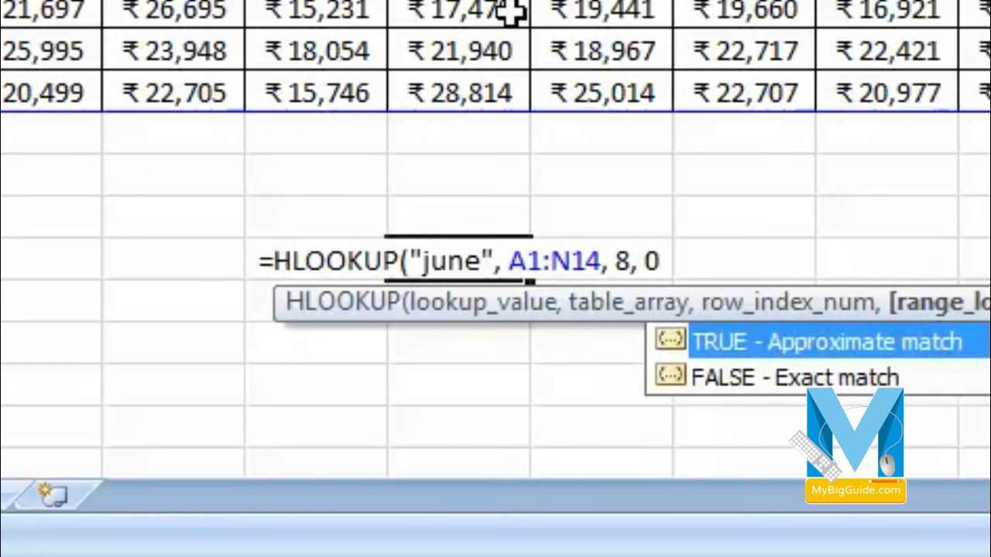
{"action": "type", "text": ")"}
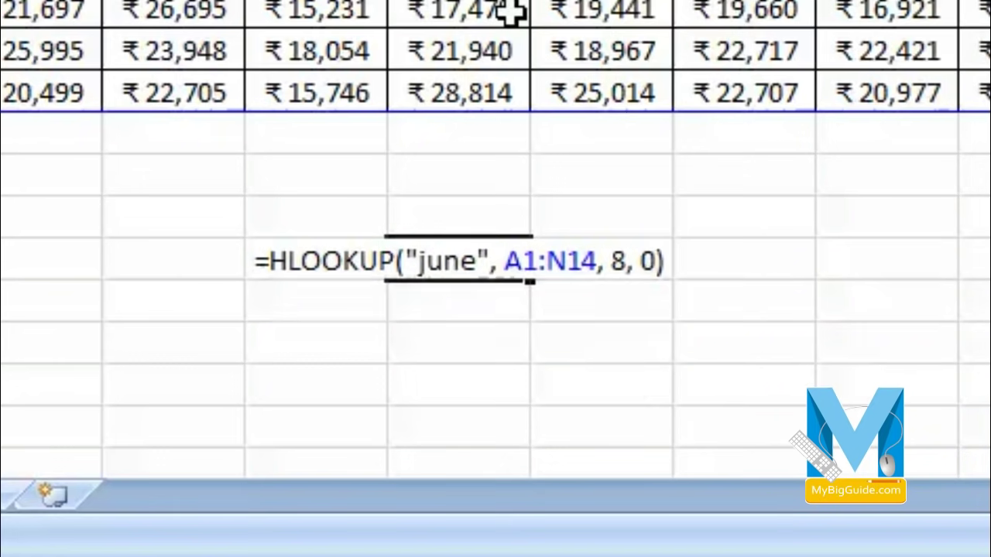
{"action": "key", "text": "Return"}
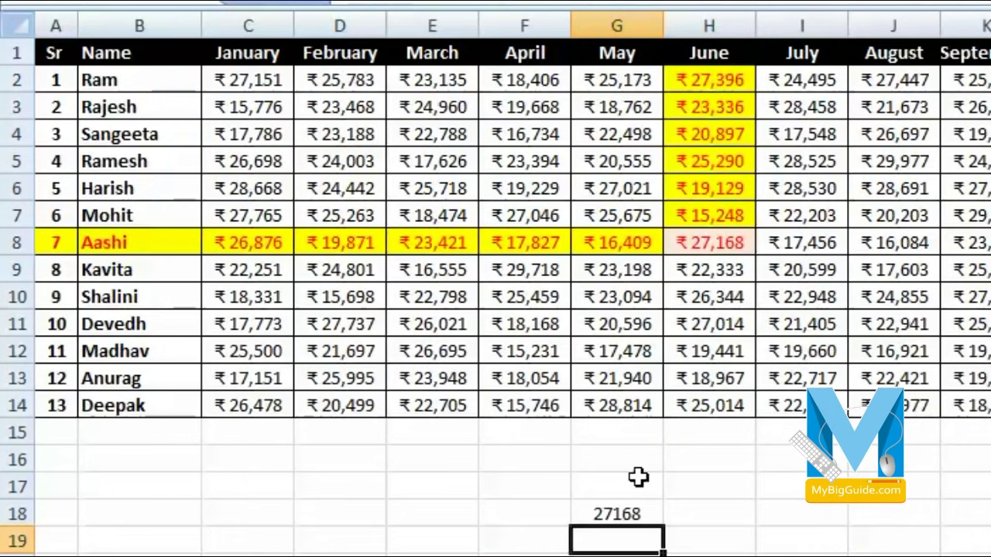
{"action": "left_click", "coordinate": [630, 516]}
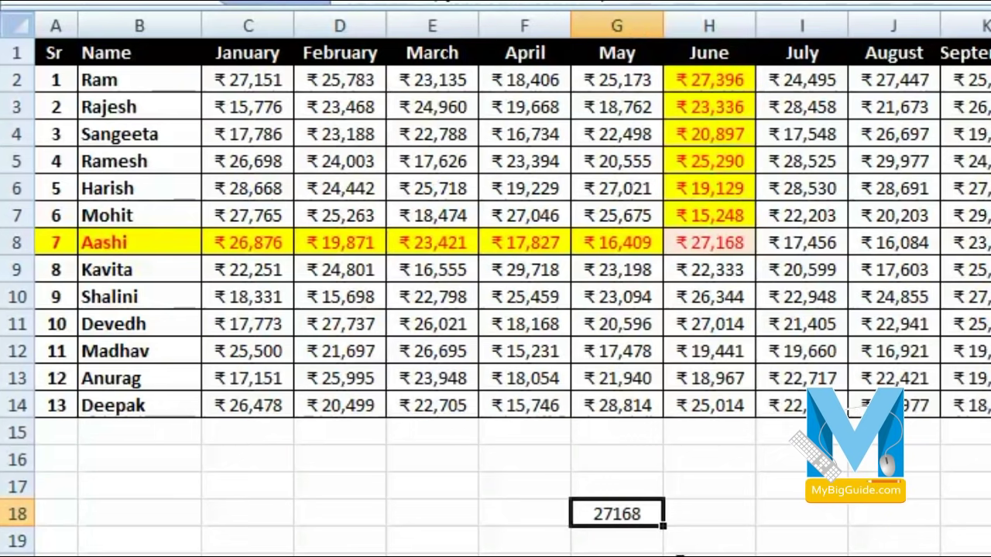
{"action": "left_click", "coordinate": [707, 517]}
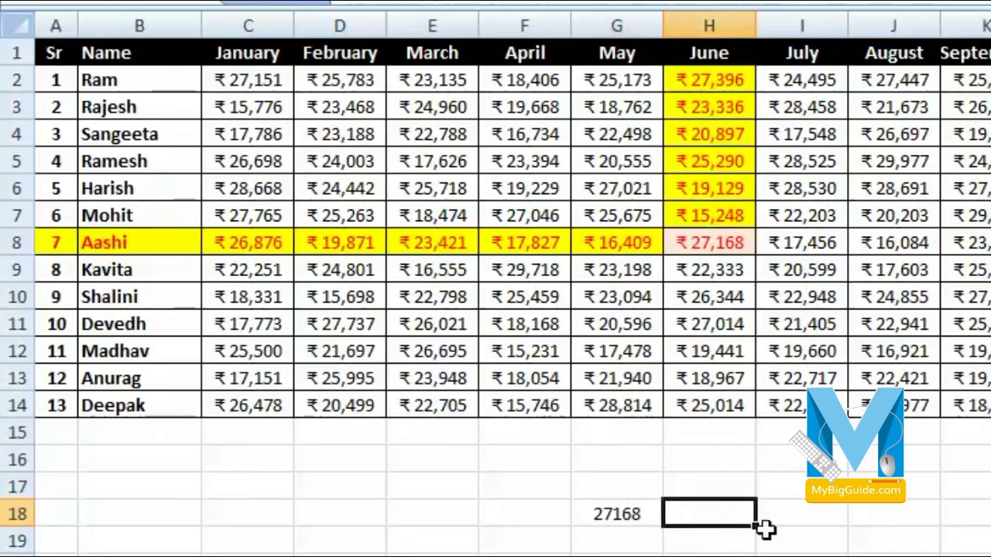
{"action": "left_click", "coordinate": [615, 541]}
Enter =HLOOKUP(E19, A1:N14, E20, 0) in G19, referencing the month and row cells.
{"action": "type", "text": "="}
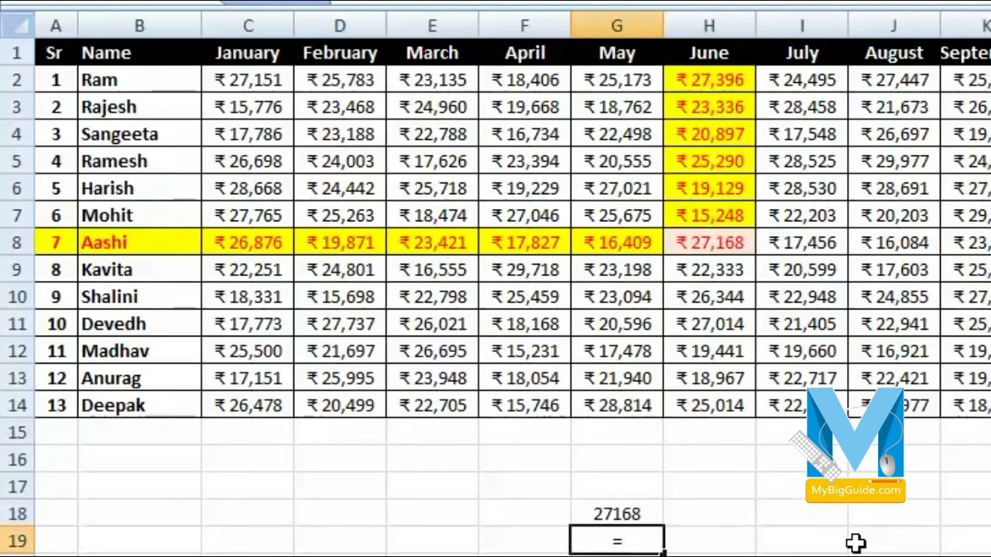
{"action": "type", "text": "h"}
{"action": "type", "text": "l"}
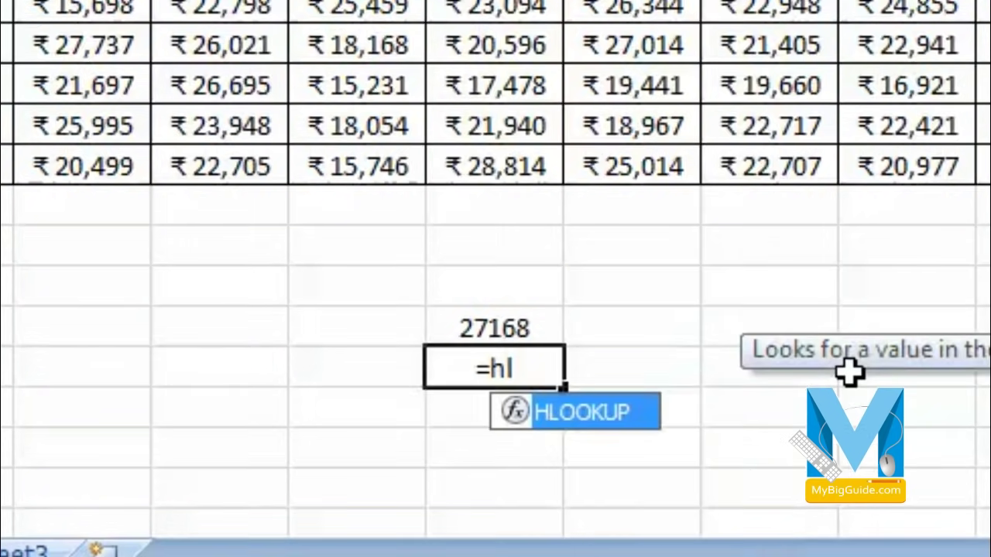
{"action": "double_click", "coordinate": [593, 416]}
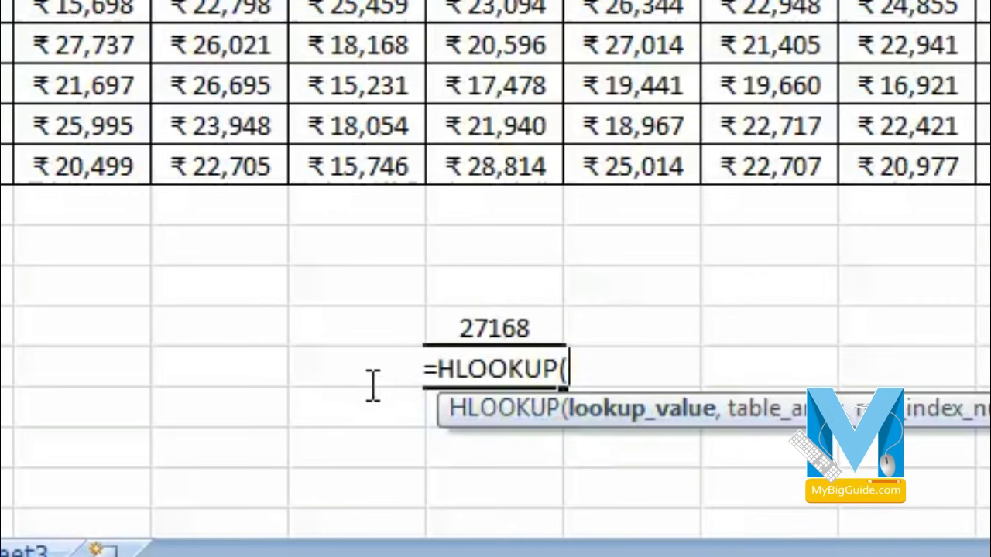
{"action": "left_click", "coordinate": [253, 371]}
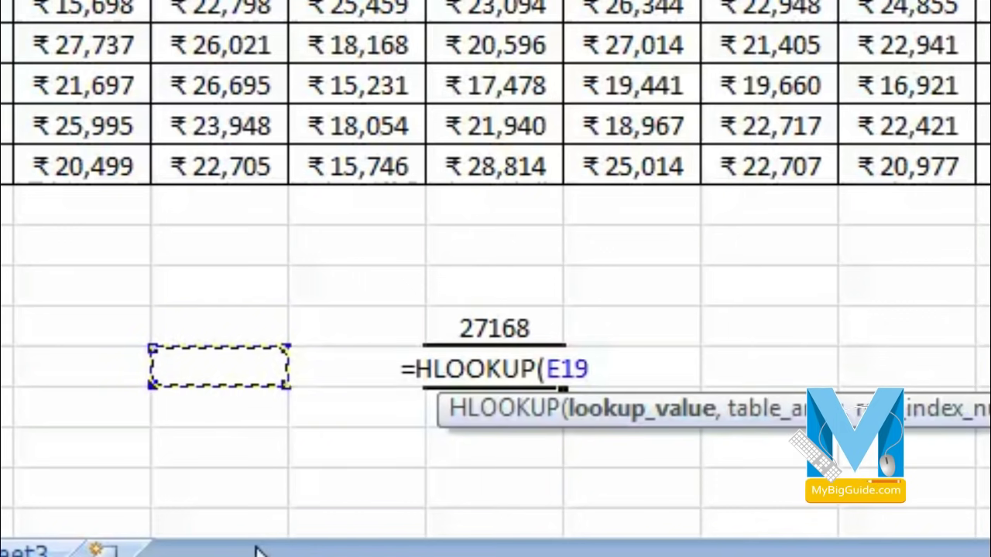
{"action": "type", "text": ","}
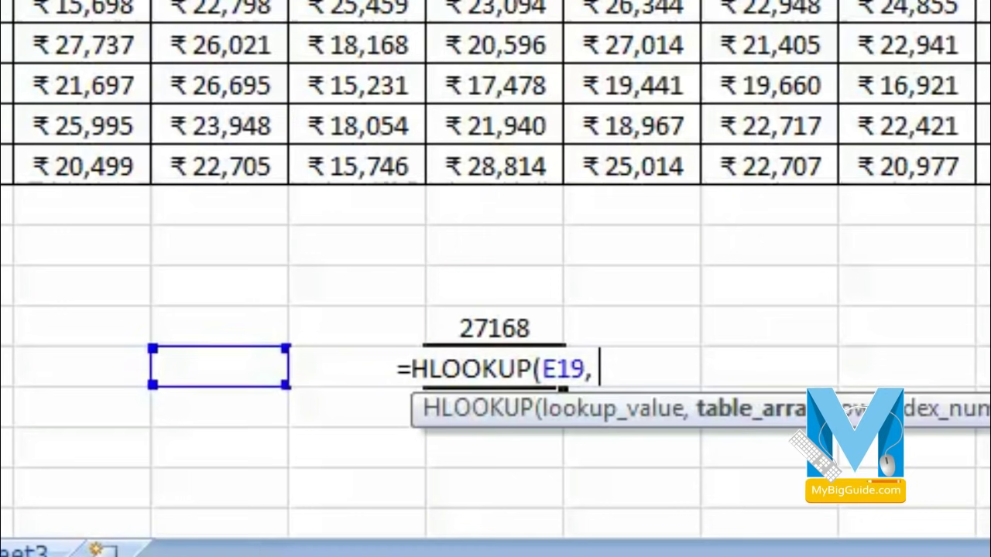
{"action": "type", "text": " A1:B2"}
{"action": "left_click_drag", "start_coordinate": [951, 55], "coordinate": [579, 92]}
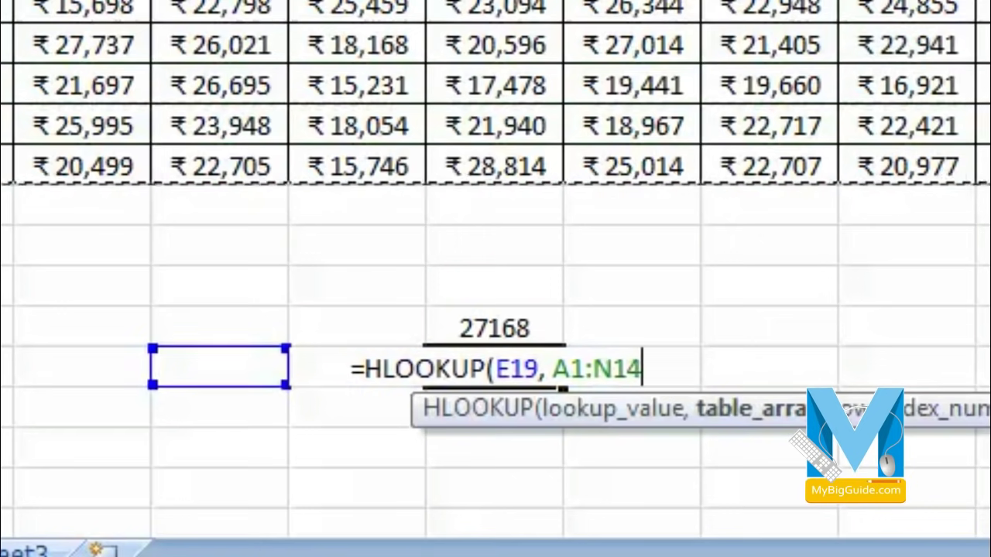
{"action": "type", "text": ","}
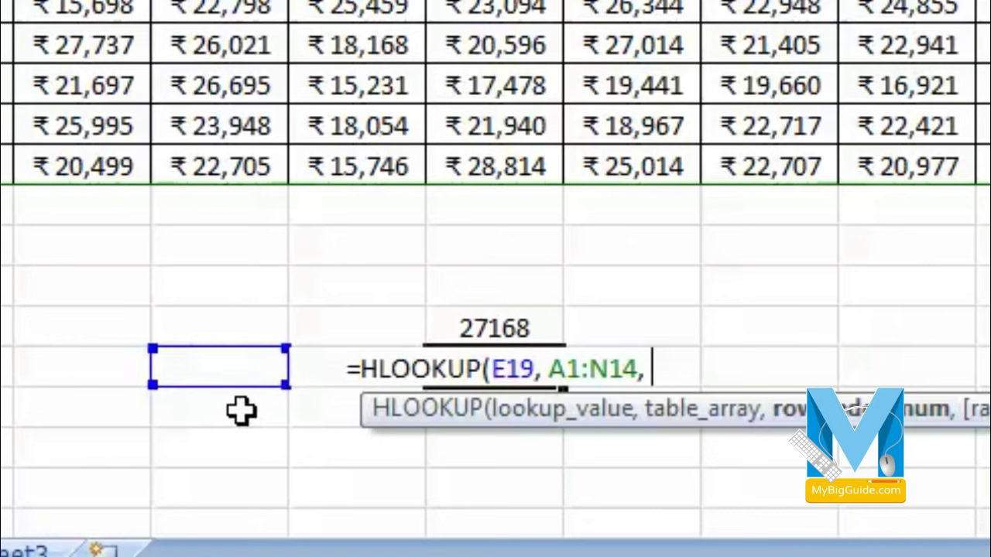
{"action": "left_click", "coordinate": [241, 412]}
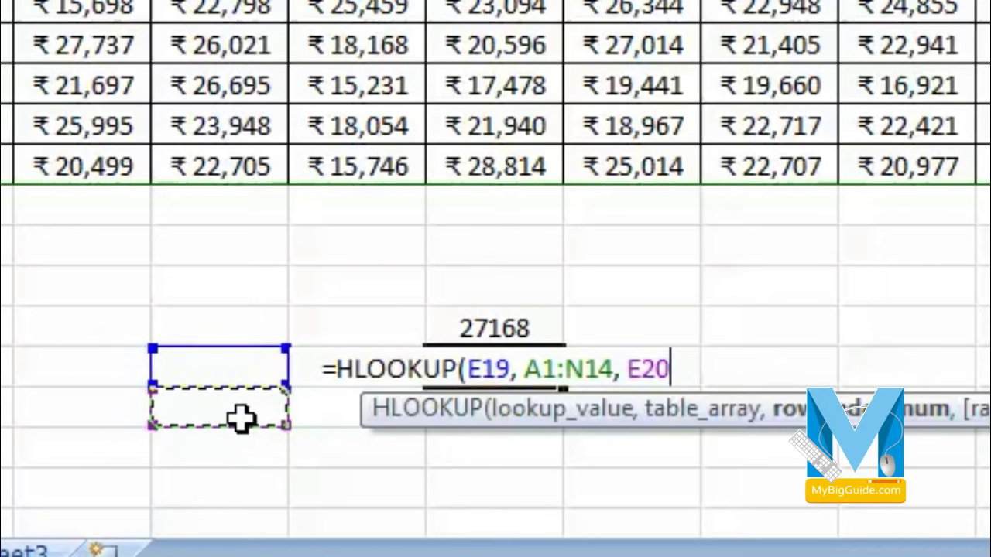
{"action": "type", "text": ","}
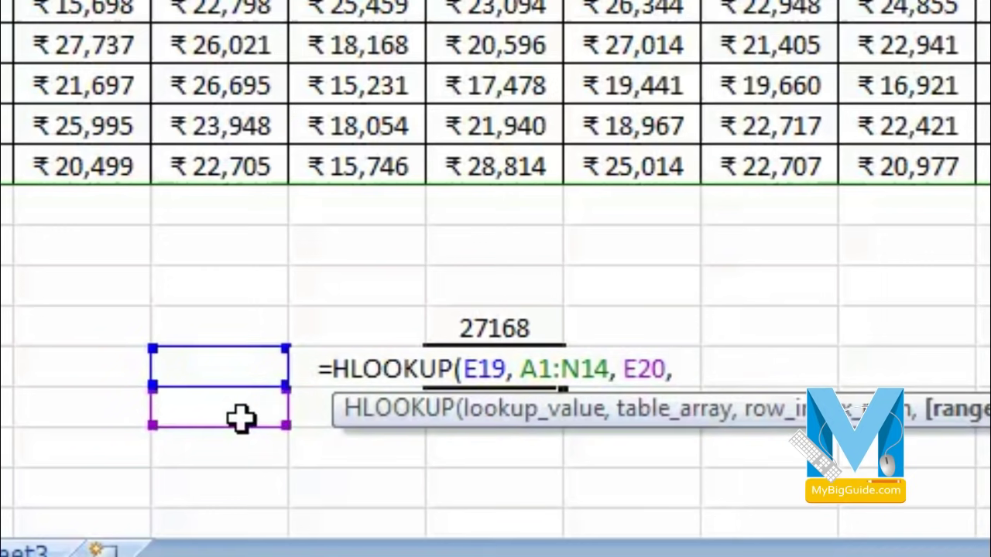
{"action": "type", "text": " 0"}
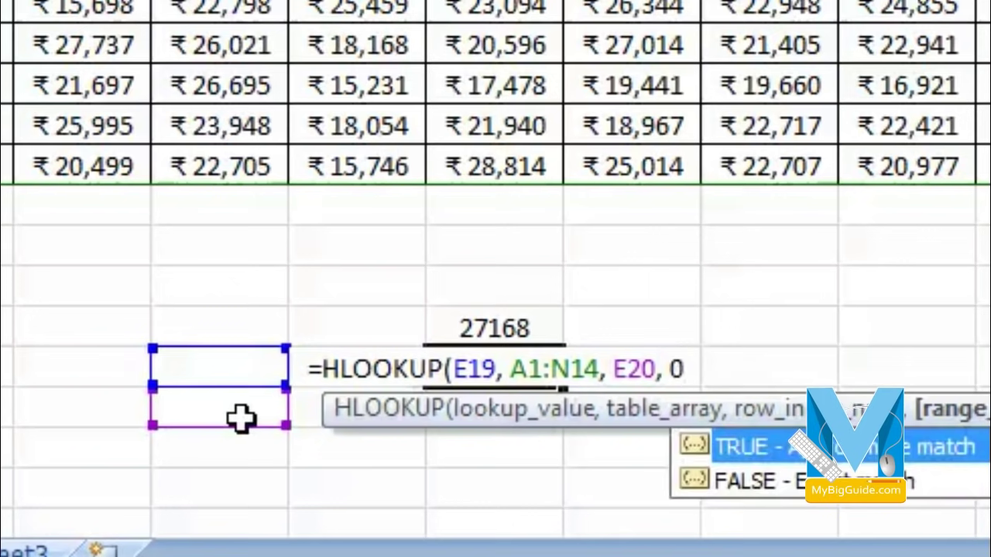
{"action": "type", "text": ")"}
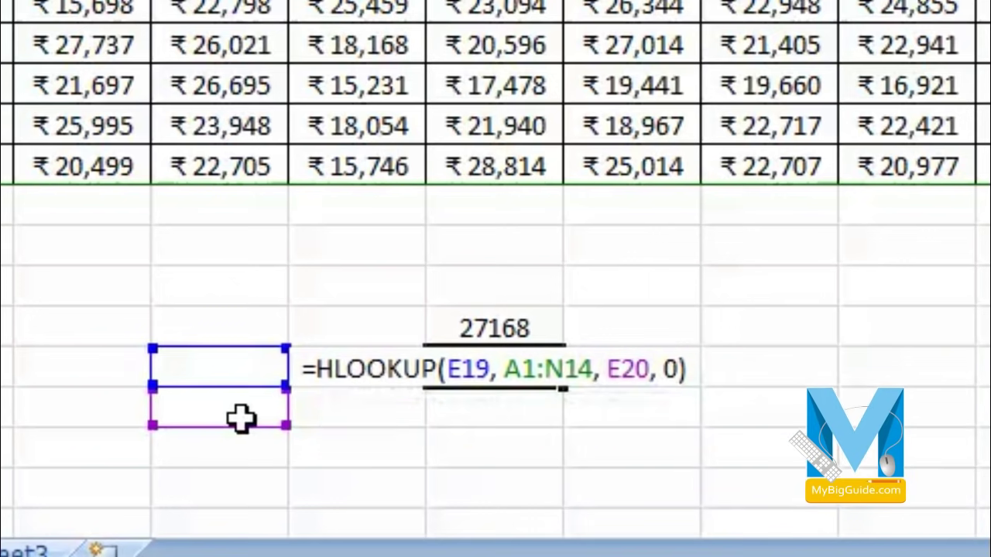
Commit the G19 formula, then enter june in E19 and 8 in E20.
{"action": "key", "text": "Return"}
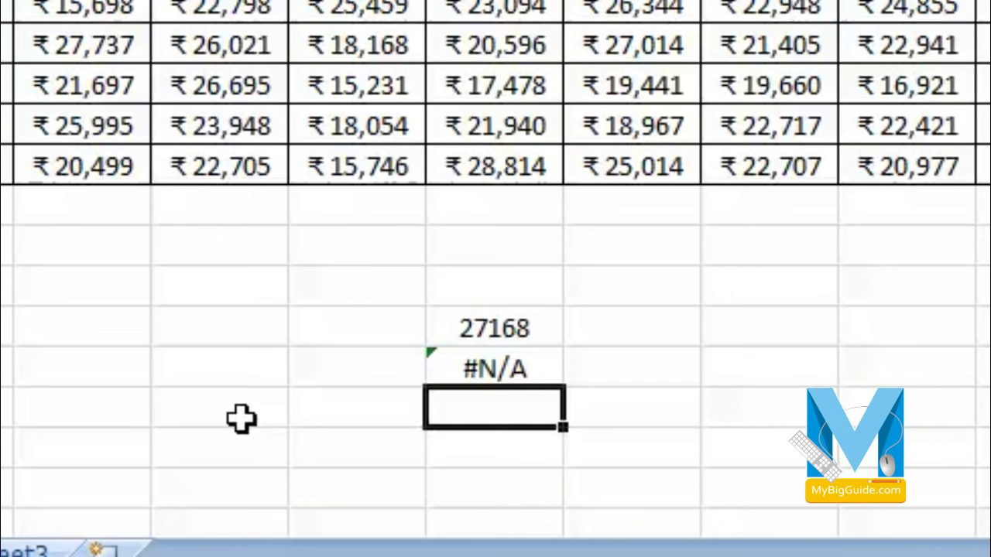
{"action": "left_click", "coordinate": [221, 364]}
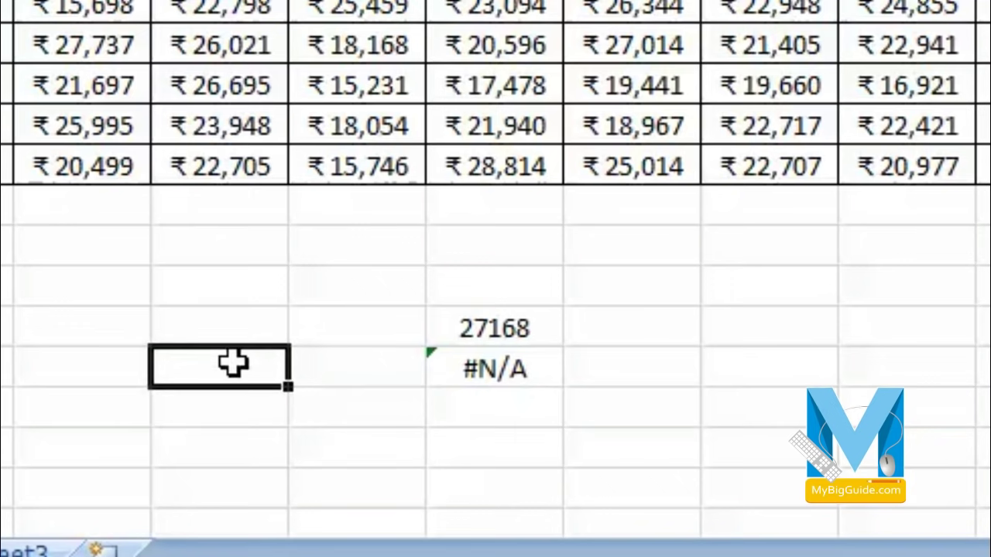
{"action": "type", "text": "june"}
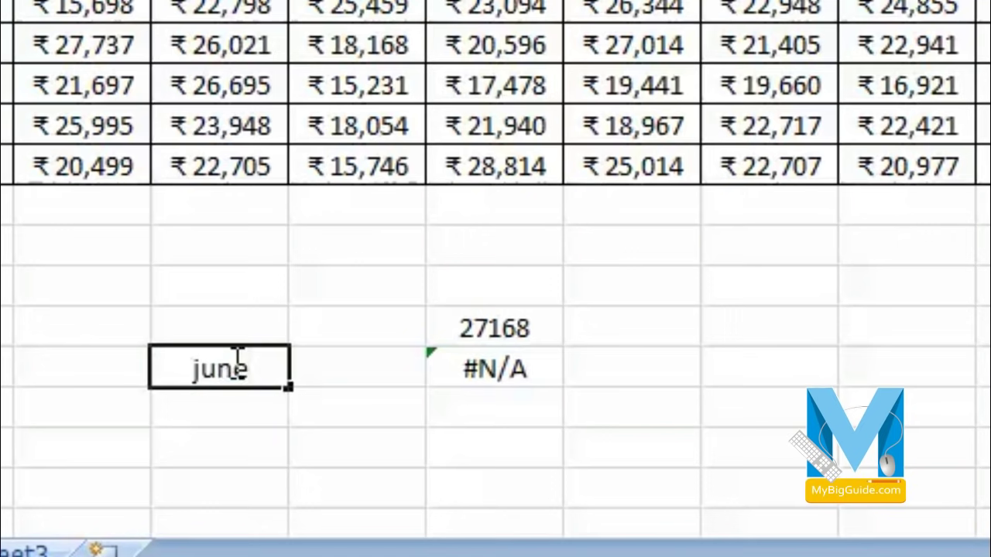
{"action": "key", "text": "Return"}
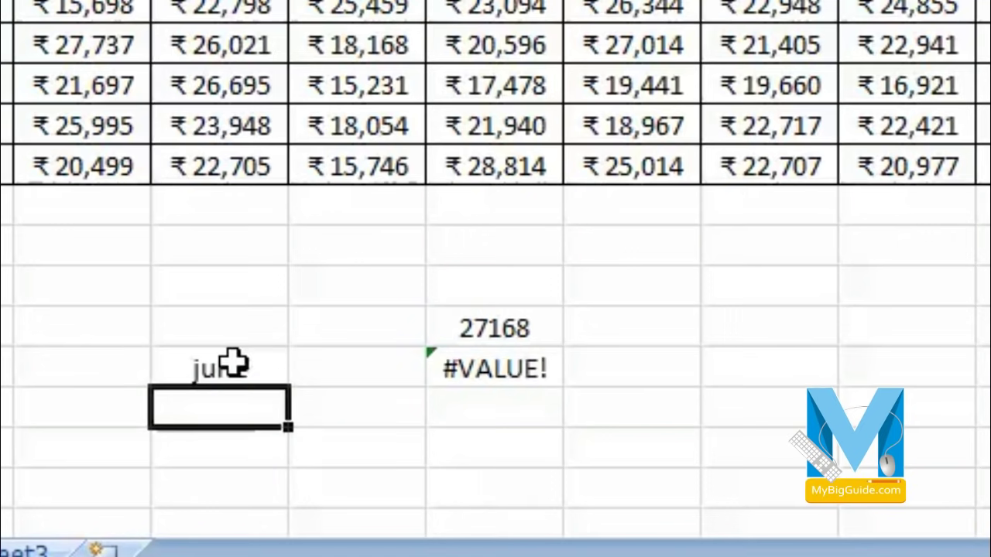
{"action": "type", "text": "8"}
{"action": "key", "text": "Return"}
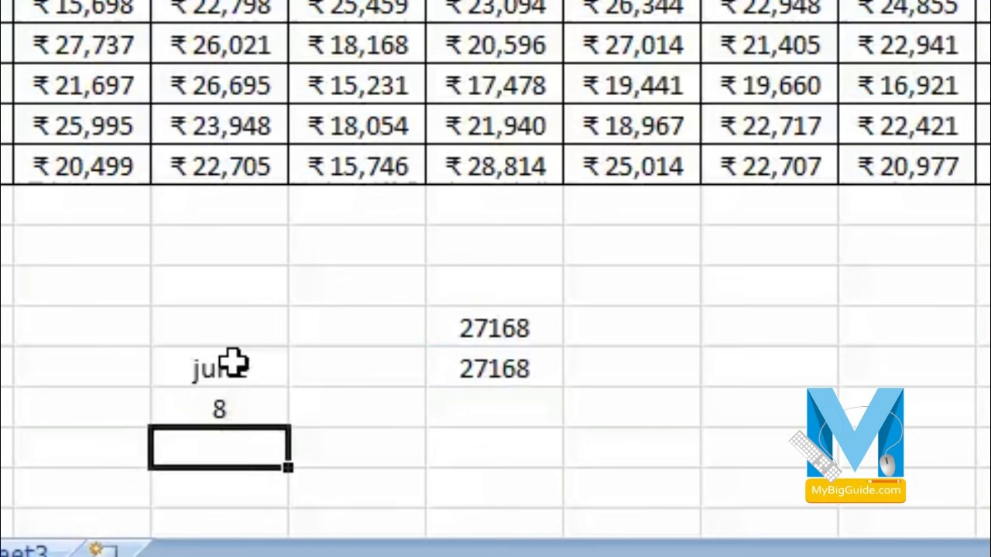
Select E20, G19 and E19 to verify the 27168 result.
{"action": "left_click", "coordinate": [261, 408]}
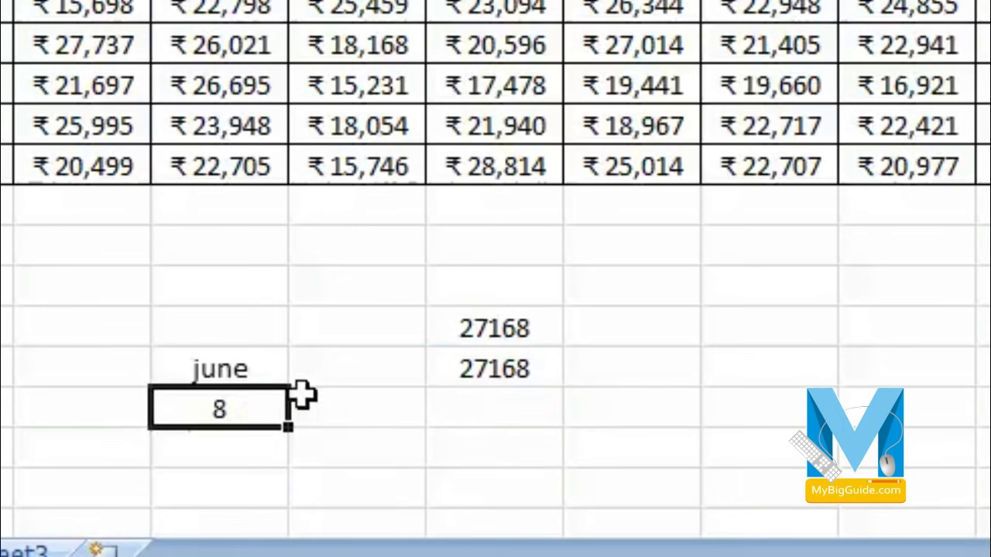
{"action": "left_click", "coordinate": [487, 360]}
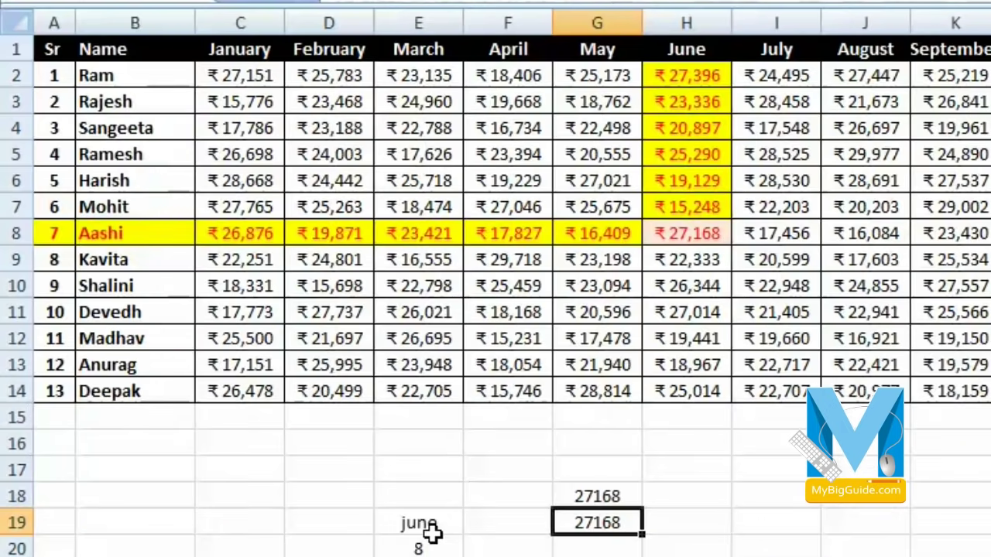
{"action": "left_click", "coordinate": [431, 530]}
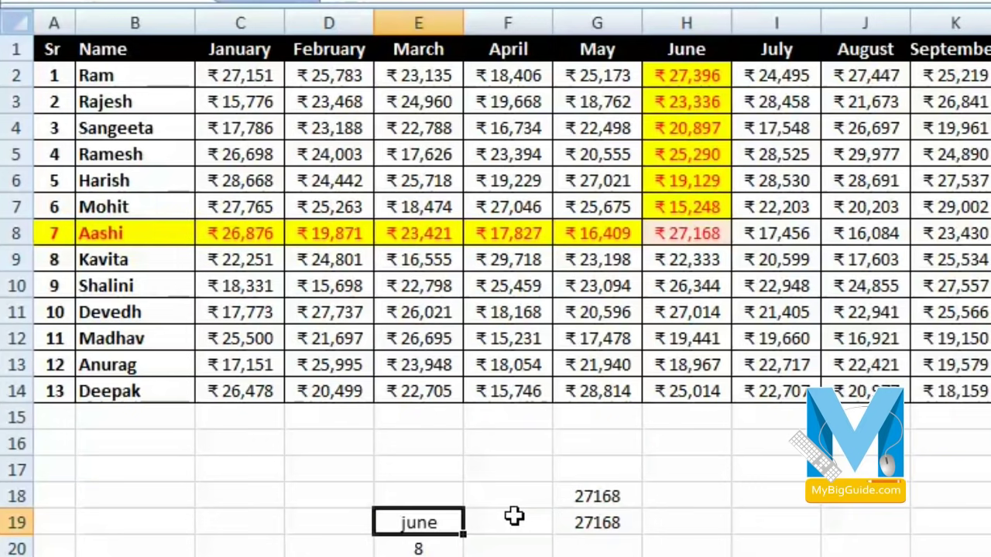
Insert five blank rows above rows 1–5 so the table starts at row 6.
{"action": "left_click", "coordinate": [9, 48]}
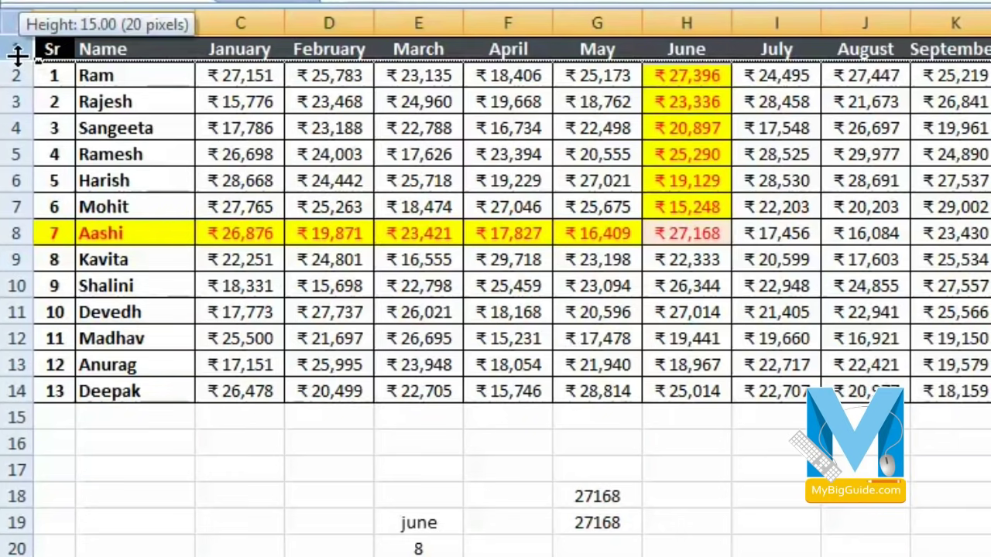
{"action": "left_click_drag", "start_coordinate": [11, 56], "coordinate": [6, 151]}
{"action": "right_click", "coordinate": [13, 155]}
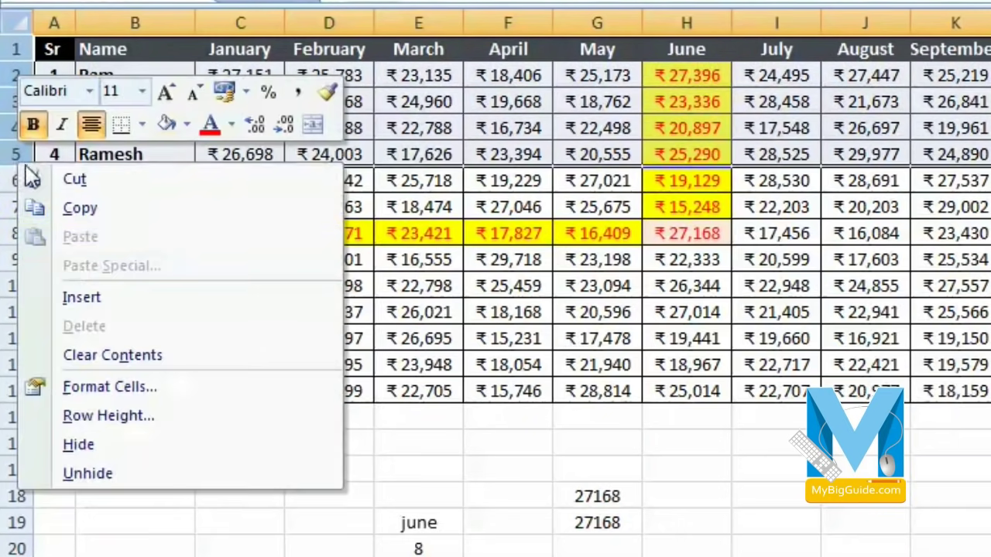
{"action": "left_click", "coordinate": [94, 290]}
{"action": "left_click", "coordinate": [902, 365]}
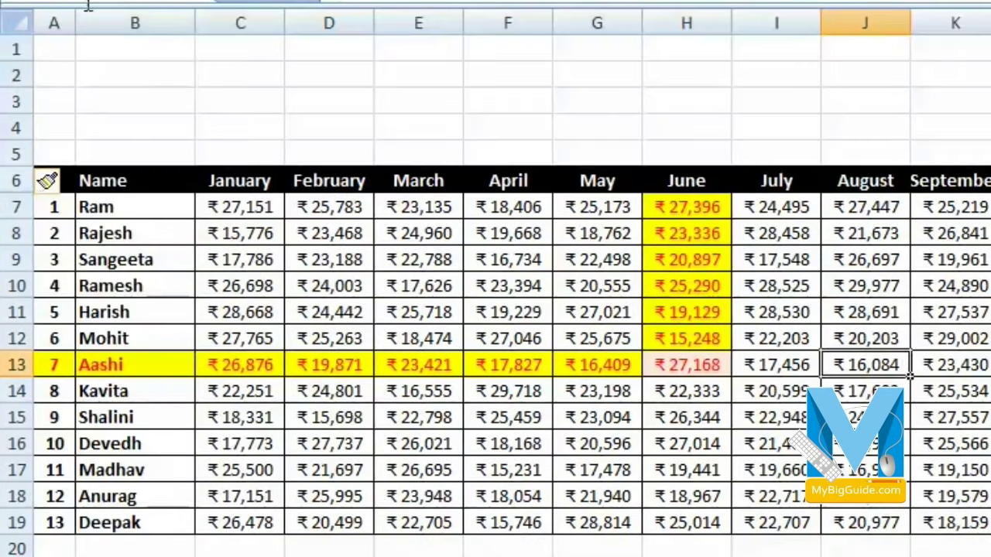
Scroll down to the lookups and select the june cell E24.
{"action": "scroll", "coordinate": [100, 215], "scroll_direction": "down", "scroll_amount": 2}
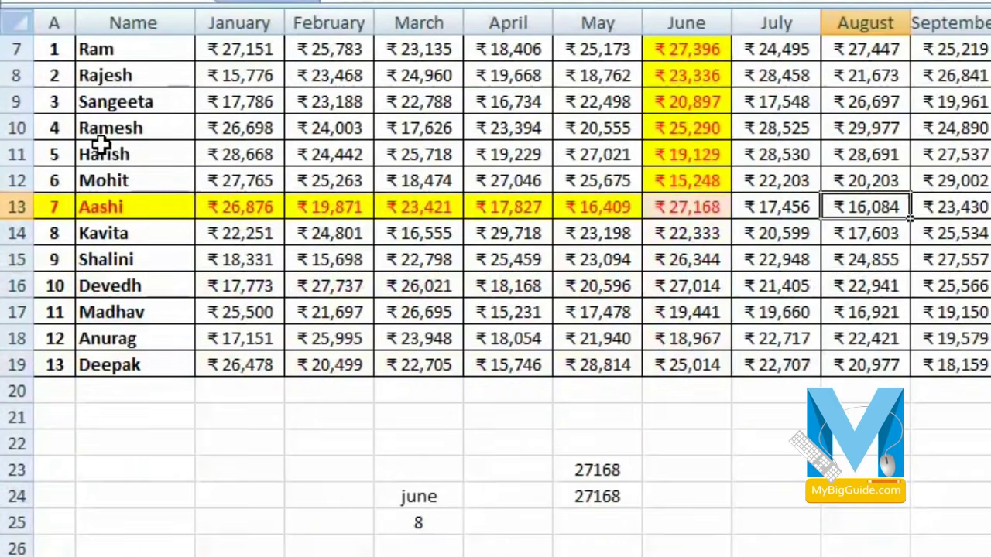
{"action": "scroll", "coordinate": [100, 214], "scroll_direction": "up", "scroll_amount": 2}
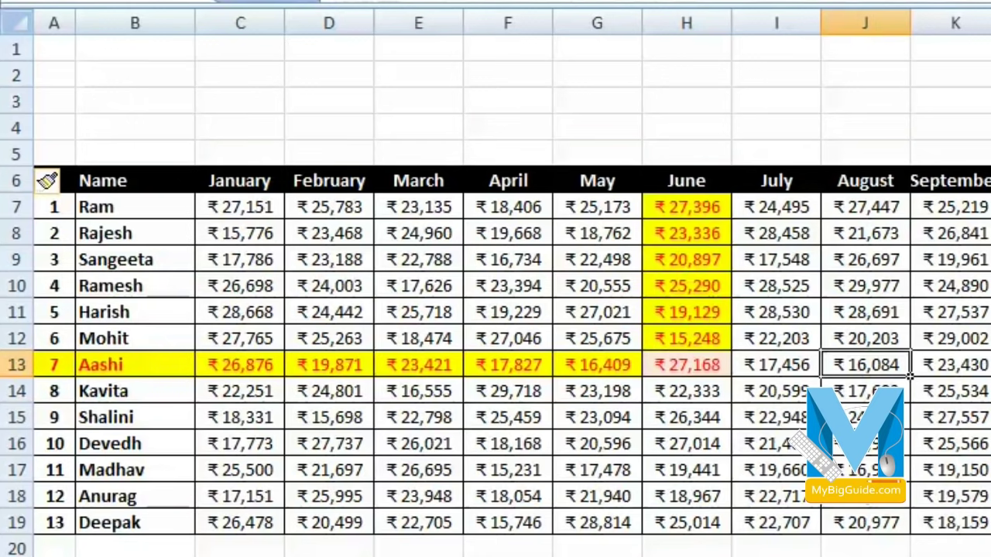
{"action": "scroll", "coordinate": [435, 549], "scroll_direction": "down", "scroll_amount": 1}
{"action": "scroll", "coordinate": [435, 549], "scroll_direction": "down", "scroll_amount": 1}
{"action": "scroll", "coordinate": [435, 549], "scroll_direction": "down", "scroll_amount": 1}
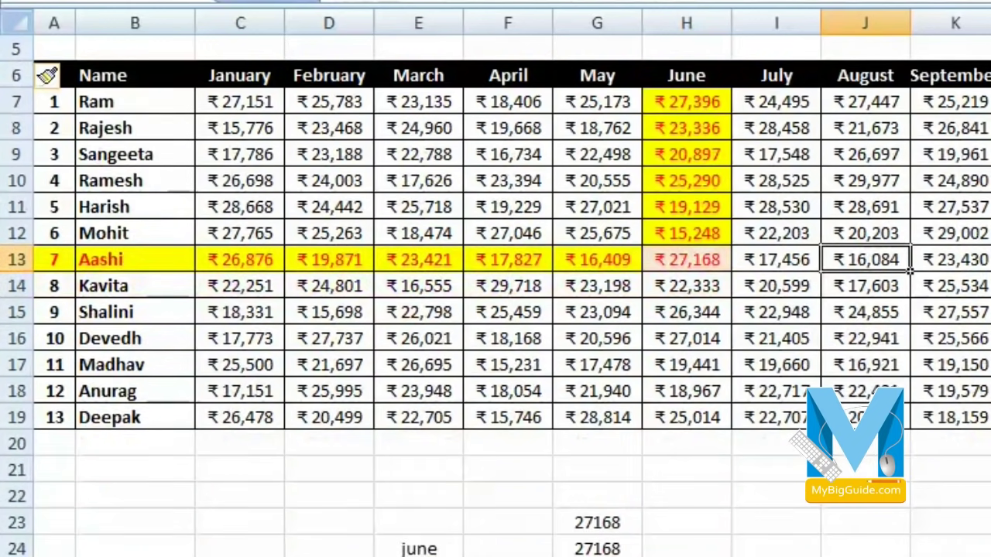
{"action": "left_click", "coordinate": [418, 549]}
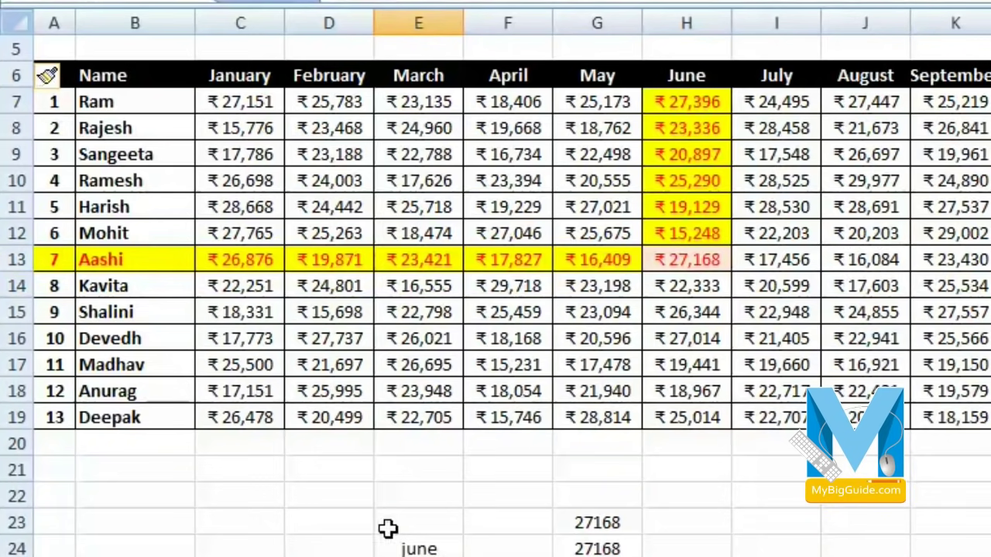
Delete the old lookup cells D22:H26 and move to H23.
{"action": "left_click_drag", "start_coordinate": [263, 439], "coordinate": [604, 554]}
{"action": "key", "text": "Delete"}
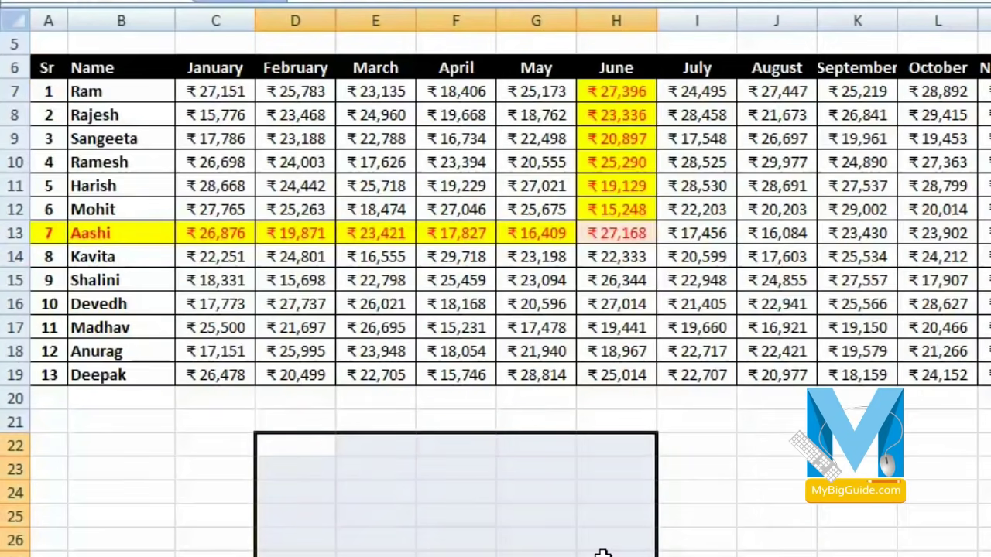
{"action": "key", "text": "Up"}
{"action": "key", "text": "Right"}
{"action": "key", "text": "Down"}
{"action": "key", "text": "Down"}
{"action": "key", "text": "Right"}
{"action": "key", "text": "Right"}
{"action": "key", "text": "Right"}
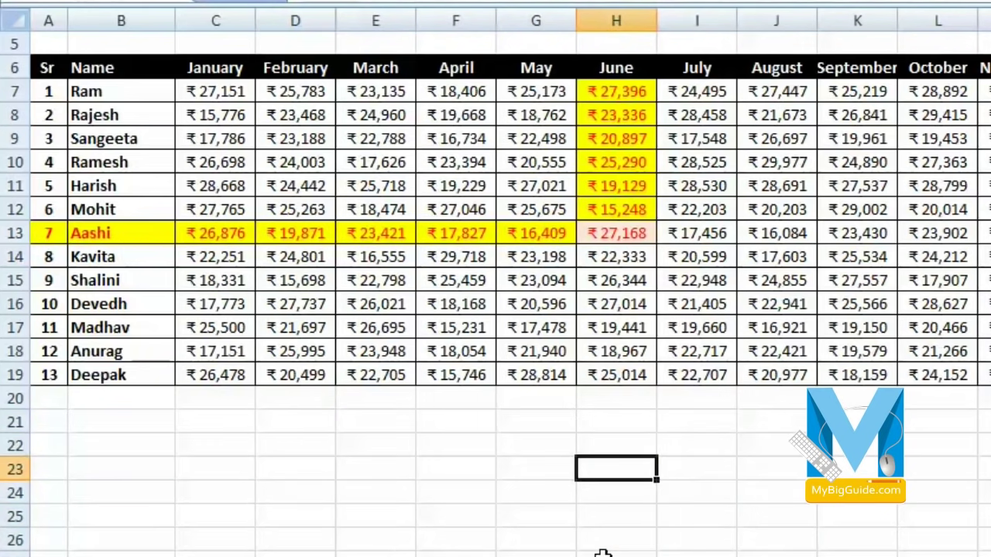
Begin =HLOOKUP("june", A6:N19, in H23 using the shifted table range.
{"action": "type", "text": "="}
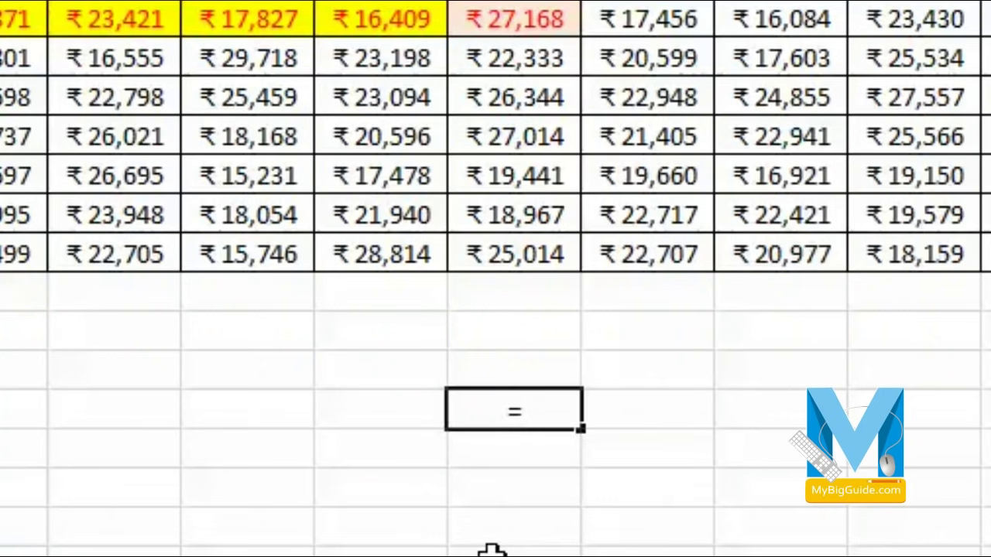
{"action": "type", "text": "hl"}
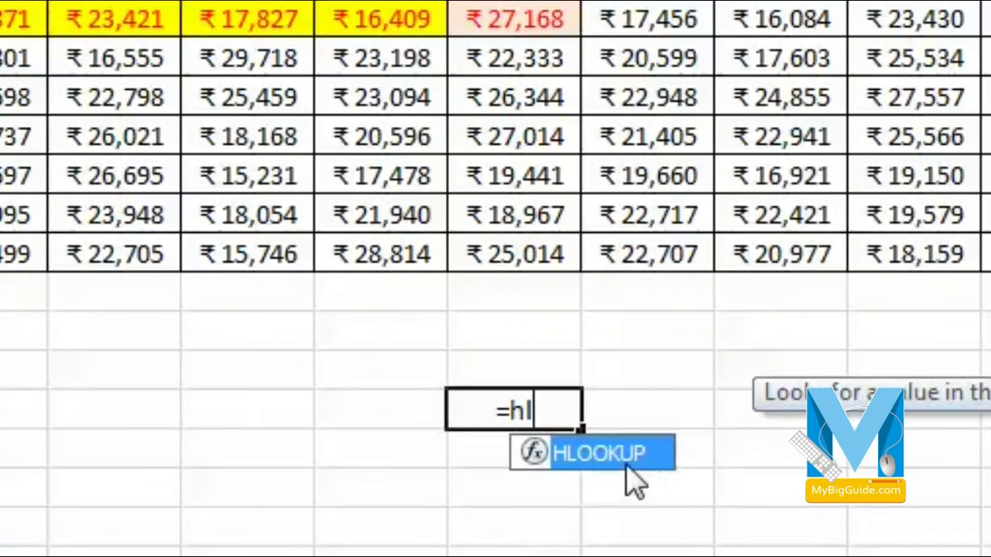
{"action": "double_click", "coordinate": [620, 458]}
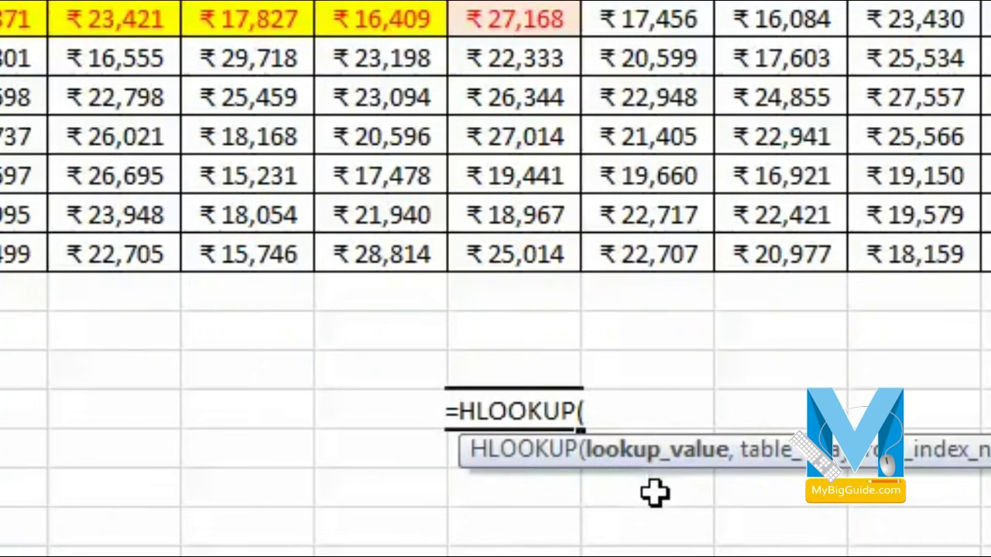
{"action": "type", "text": "\""}
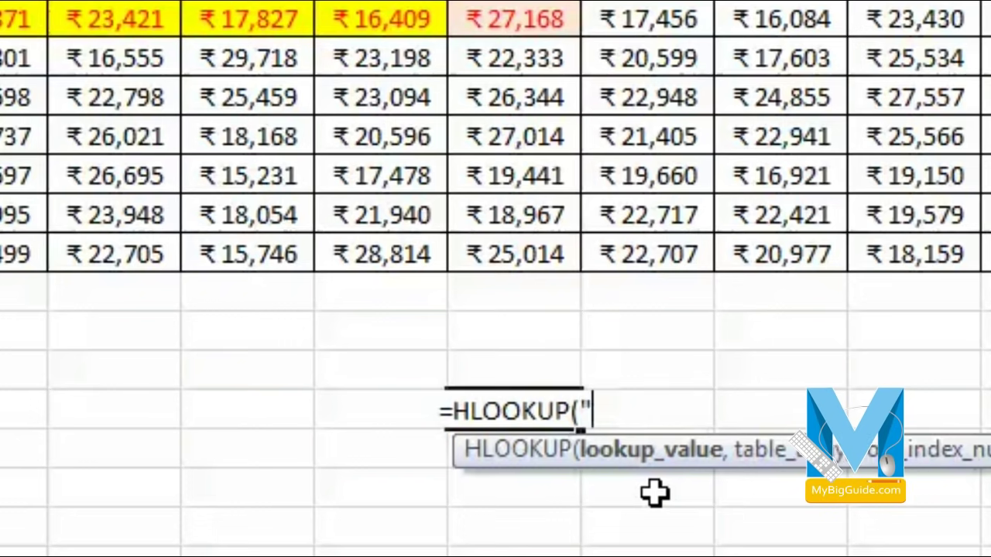
{"action": "type", "text": "junr"}
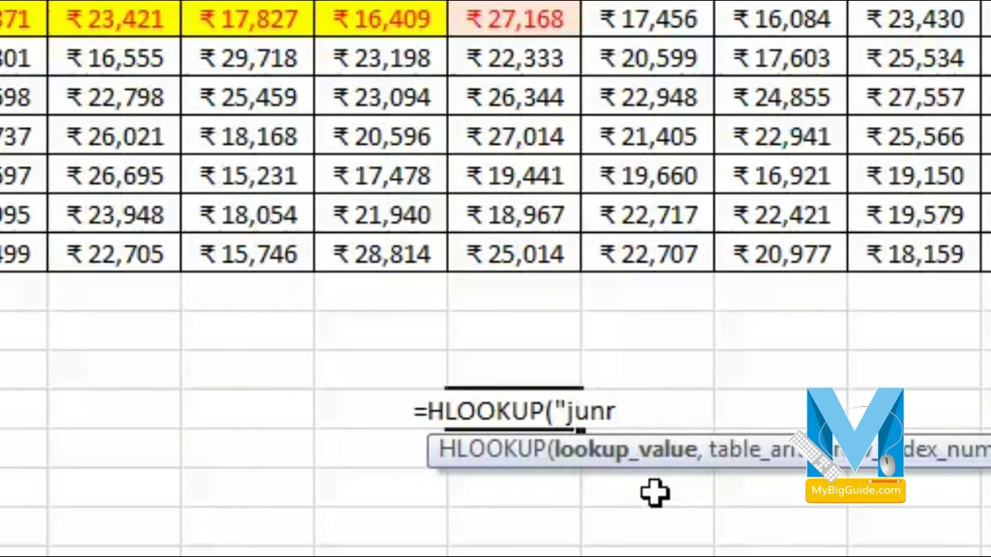
{"action": "key", "text": "BackSpace"}
{"action": "type", "text": "e\","}
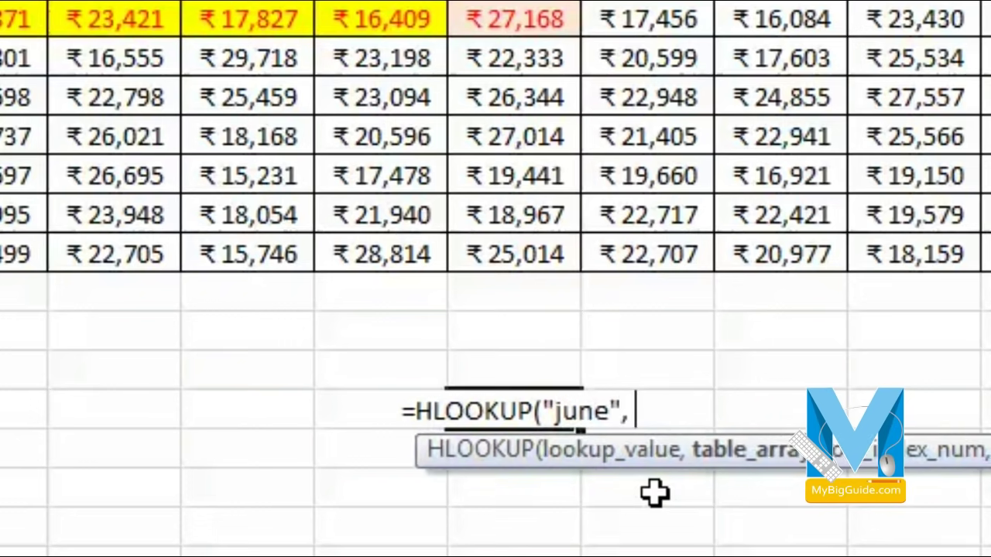
{"action": "left_click_drag", "start_coordinate": [16, 12], "coordinate": [984, 263]}
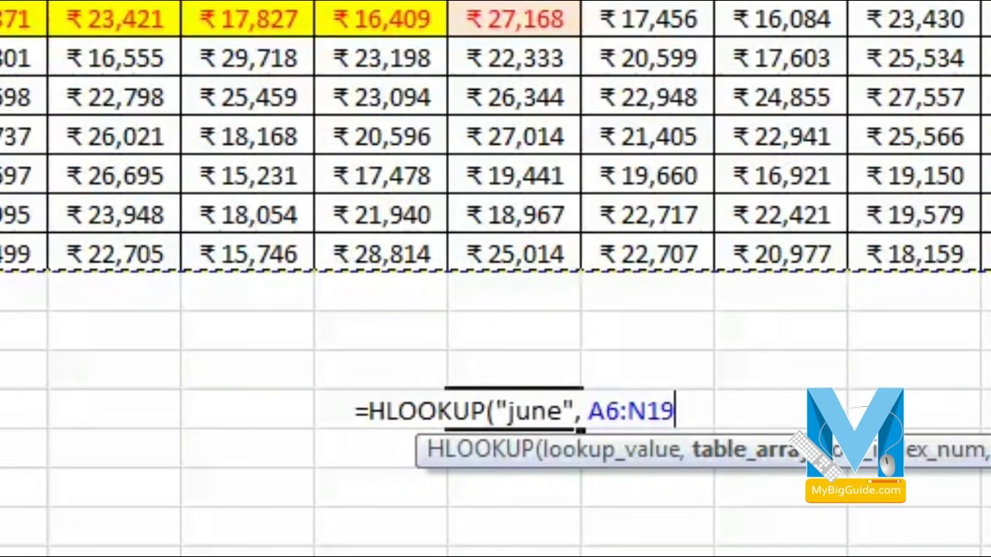
{"action": "type", "text": ","}
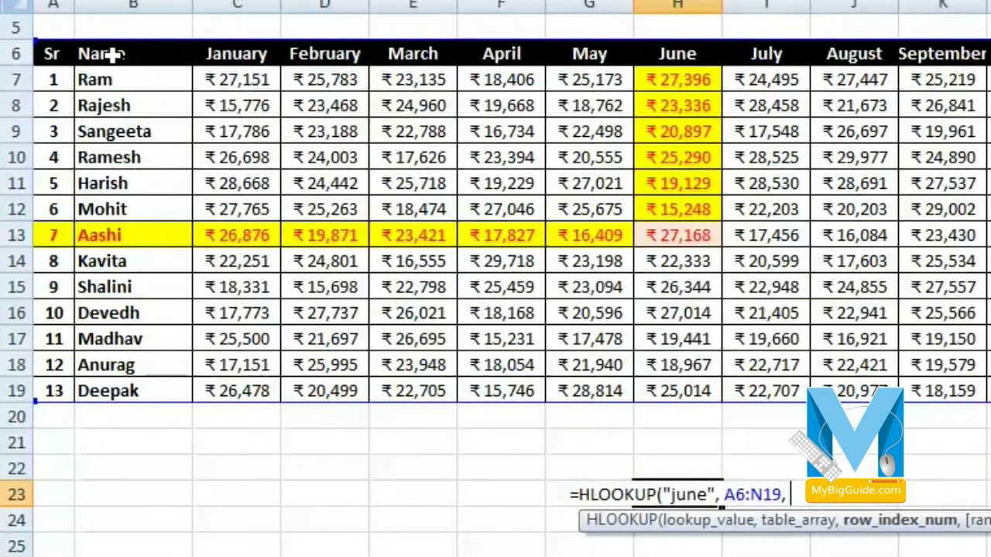
Finish =HLOOKUP("june", A6:N19, 8, 0) in H23 so it returns 27168.
{"action": "scroll", "coordinate": [131, 70], "scroll_direction": "up", "scroll_amount": 2}
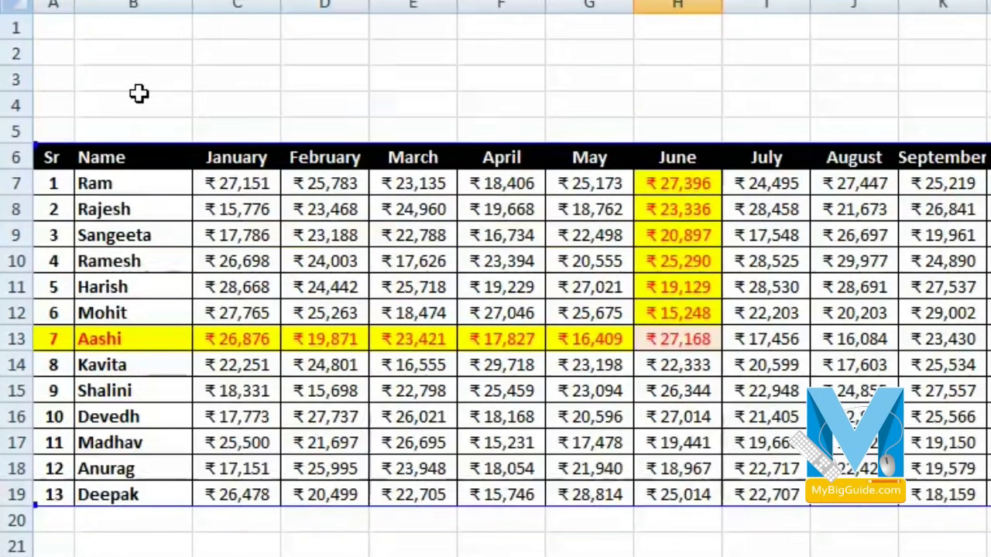
{"action": "scroll", "coordinate": [132, 35], "scroll_direction": "down", "scroll_amount": 1}
{"action": "scroll", "coordinate": [131, 155], "scroll_direction": "down", "scroll_amount": 1}
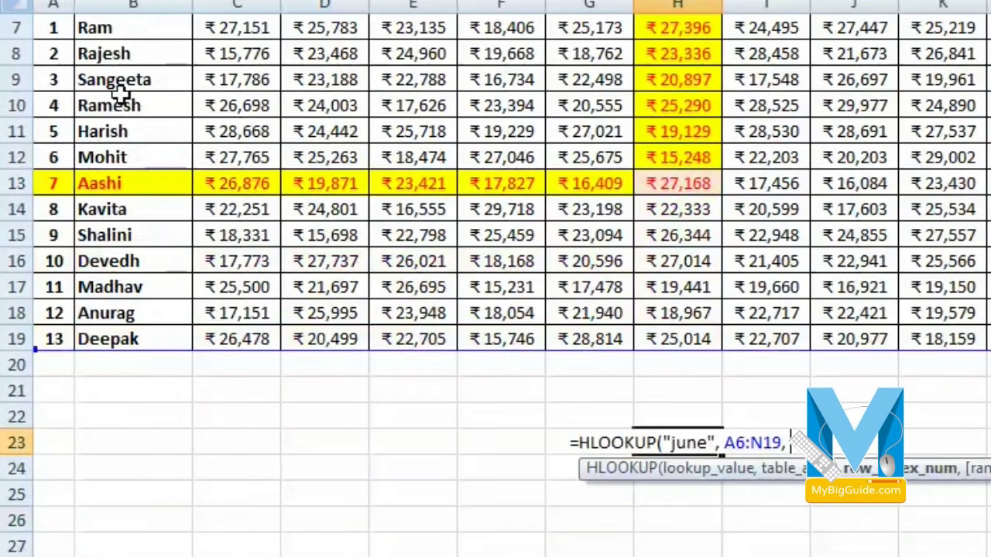
{"action": "scroll", "coordinate": [130, 116], "scroll_direction": "up", "scroll_amount": 1}
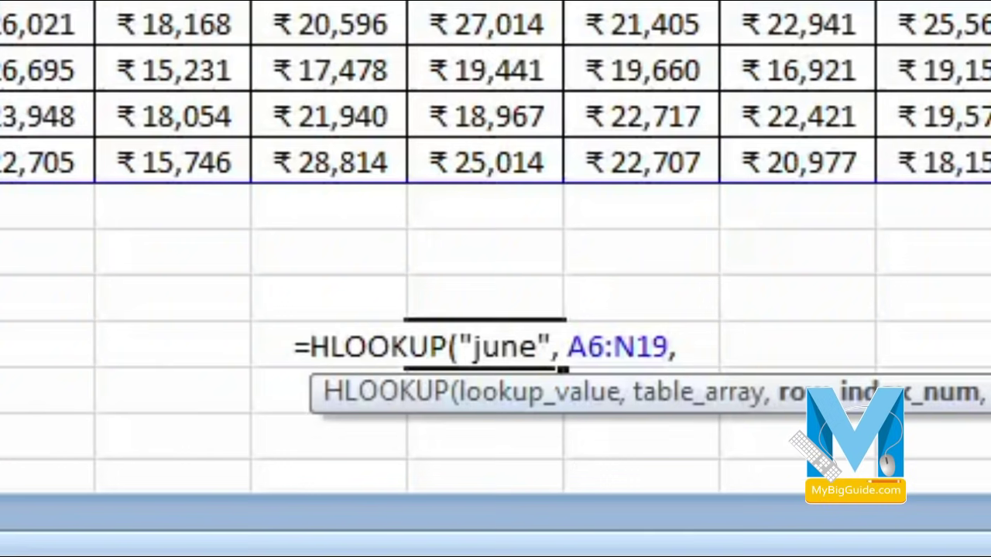
{"action": "type", "text": " 8"}
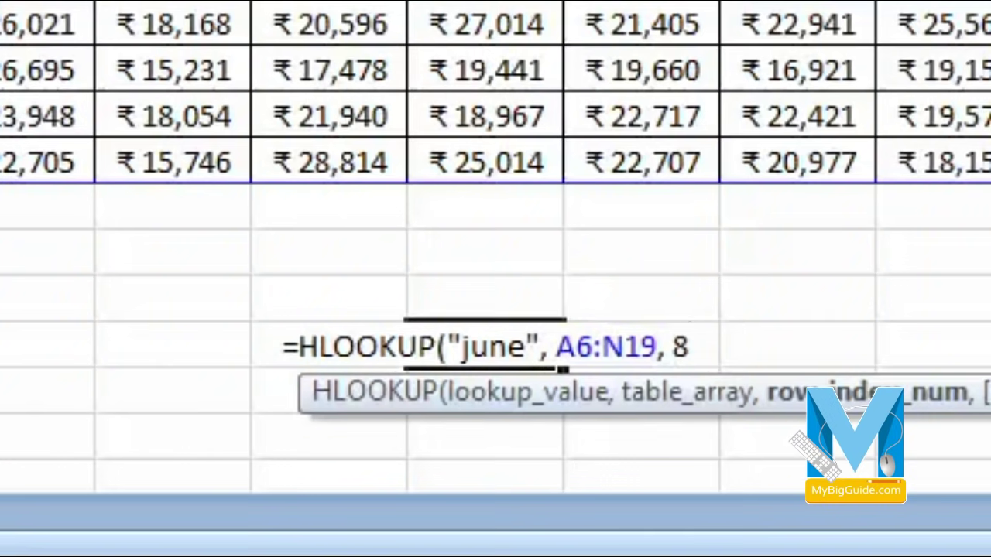
{"action": "type", "text": ","}
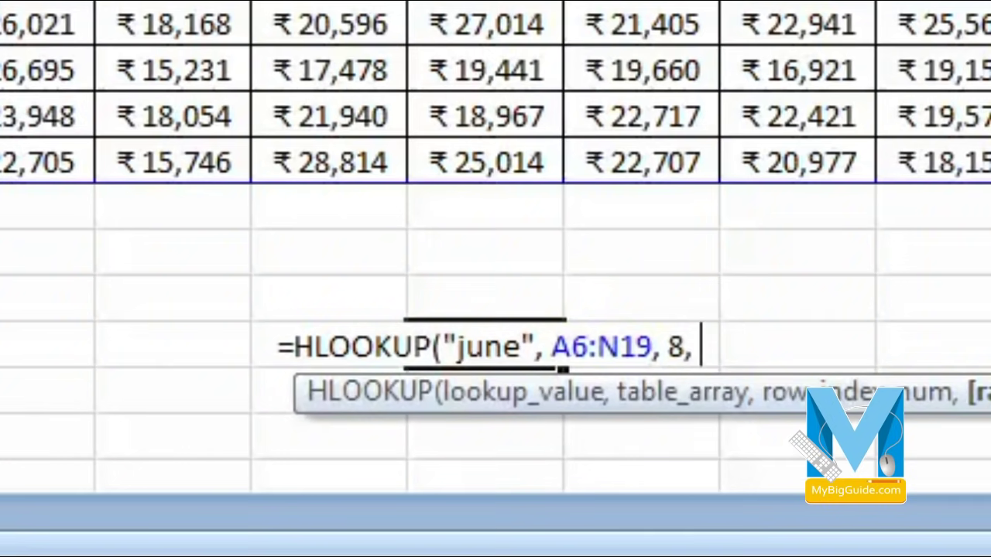
{"action": "type", "text": " 0)"}
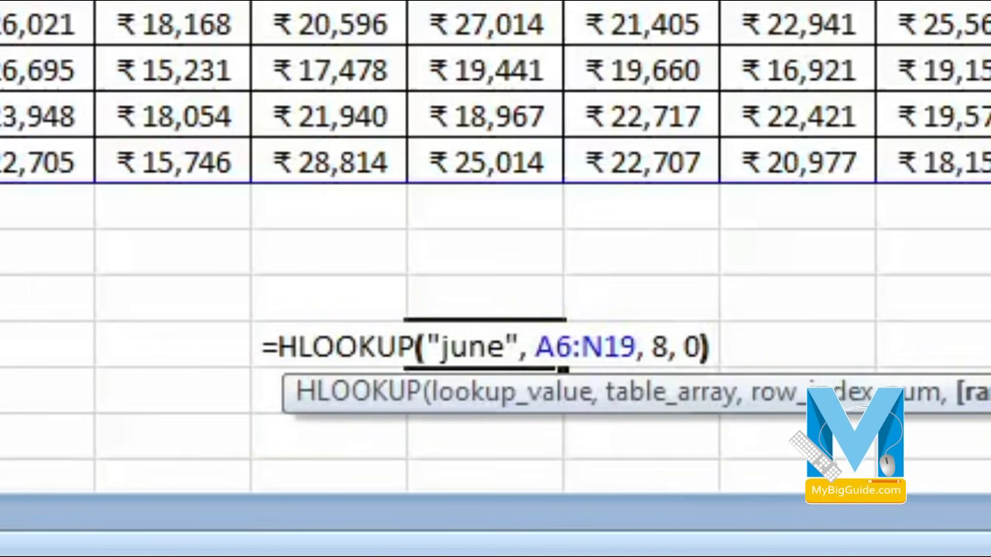
{"action": "key", "text": "Return"}
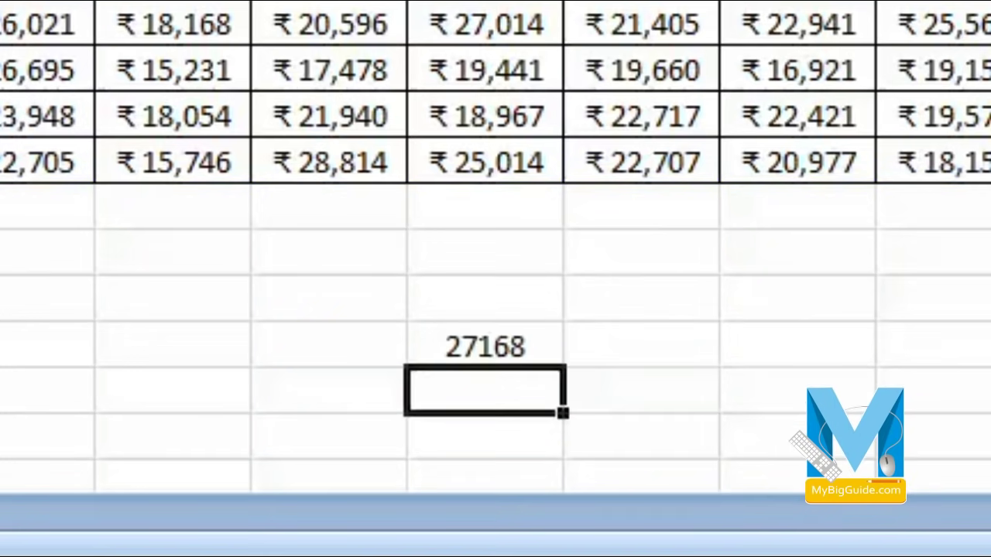
{"action": "left_click", "coordinate": [449, 353]}
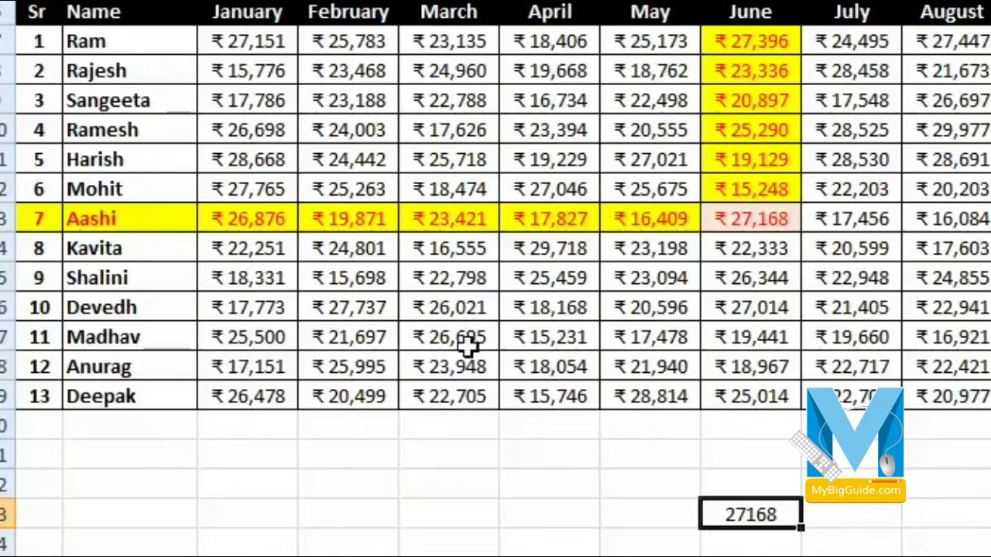